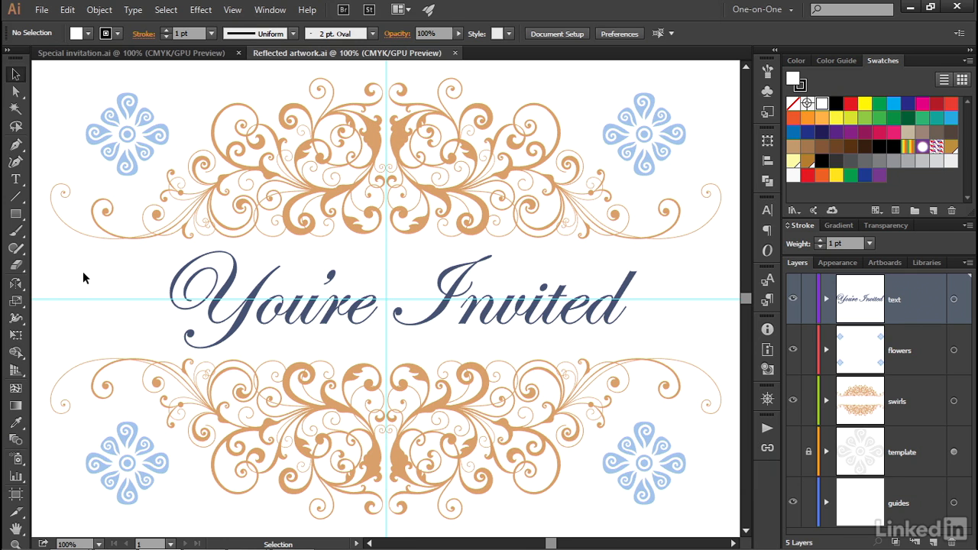
Examine the outer swirls and the blank area around the invitation text at 200% zoom
{"action": "left_click", "coordinate": [23, 303]}
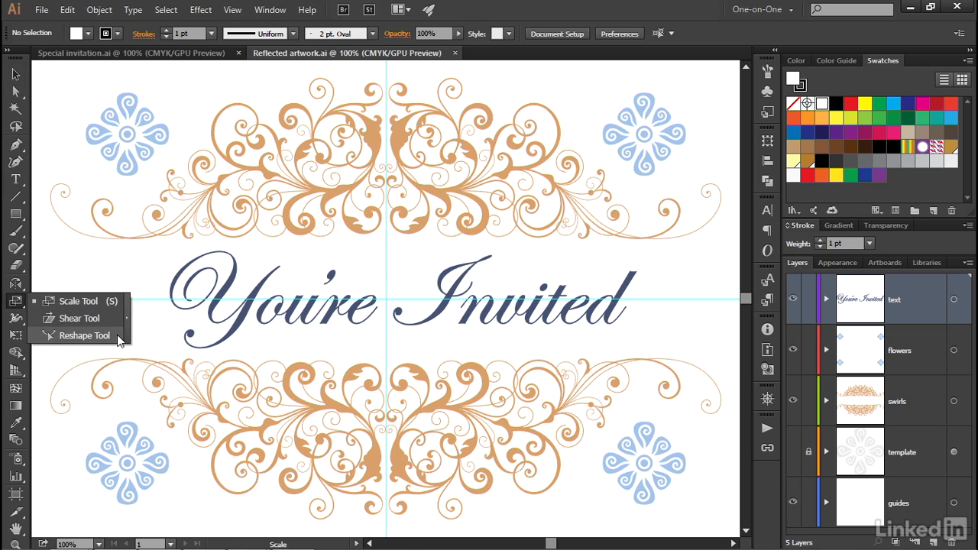
{"action": "left_click", "coordinate": [84, 335]}
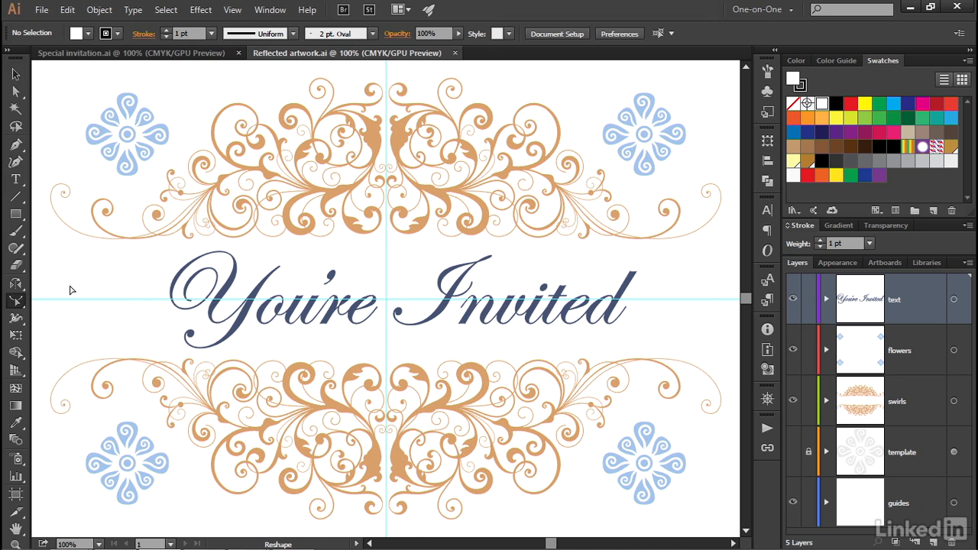
{"action": "key", "text": "z"}
{"action": "left_click", "coordinate": [115, 315]}
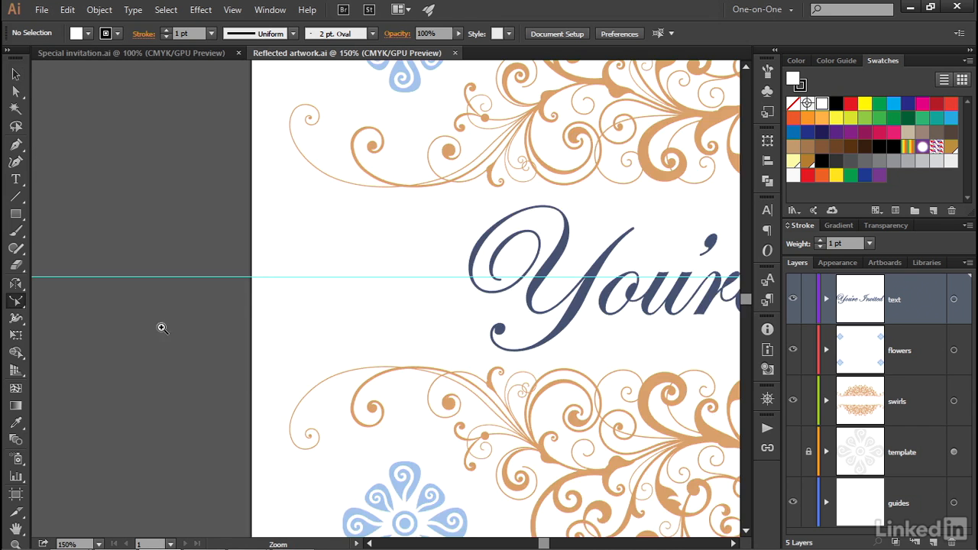
{"action": "left_click", "coordinate": [427, 319]}
{"action": "key", "text": "space"}
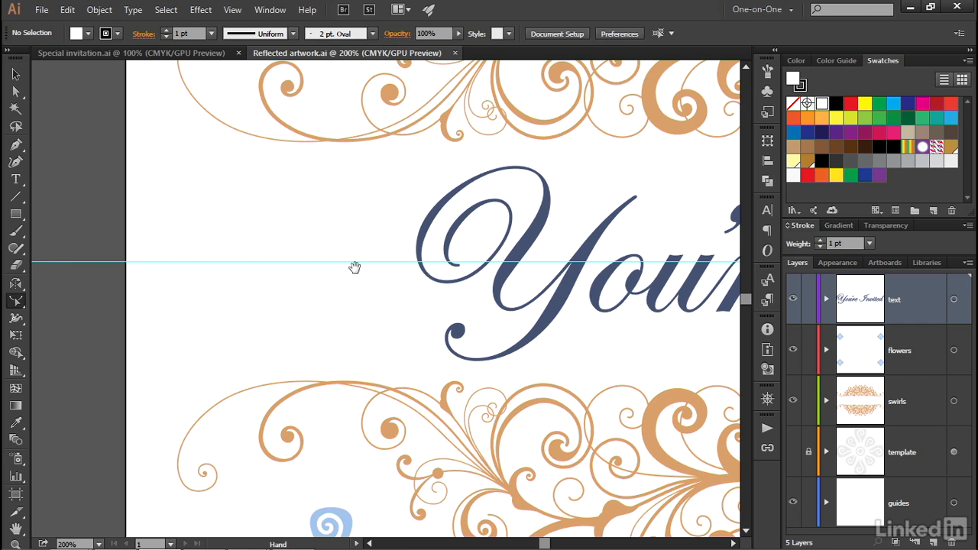
{"action": "left_click_drag", "start_coordinate": [341, 262], "coordinate": [264, 273]}
{"action": "left_click_drag", "start_coordinate": [148, 203], "coordinate": [210, 334]}
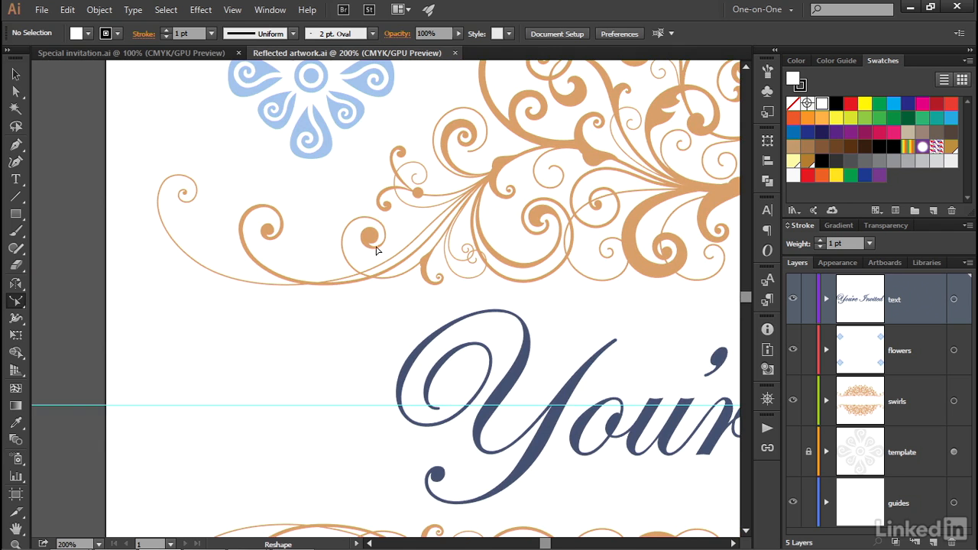
{"action": "key", "text": "space"}
{"action": "left_click_drag", "start_coordinate": [241, 349], "coordinate": [172, 219]}
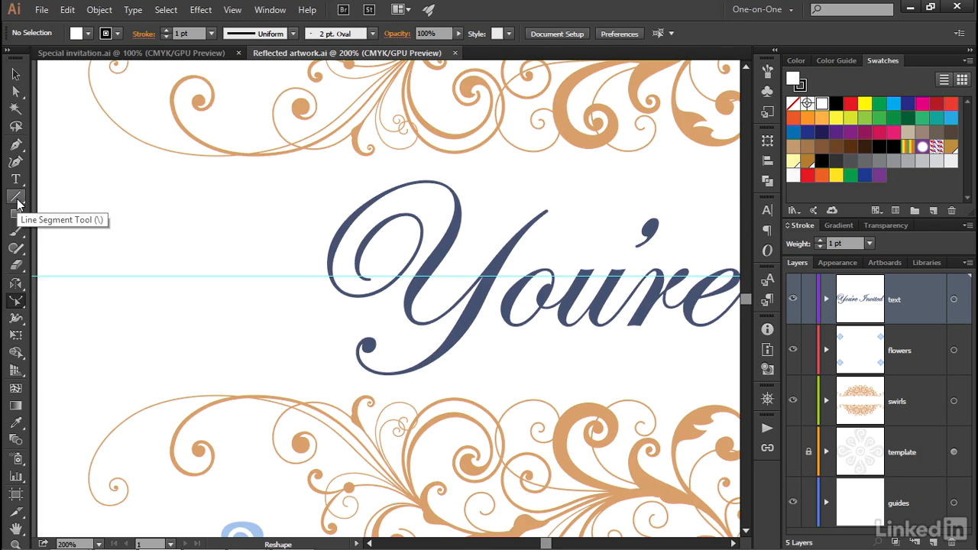
Draw a spiral about 128 pt by 116 pt in the blank space before the word "You're" and nudge it right
{"action": "left_click", "coordinate": [17, 200]}
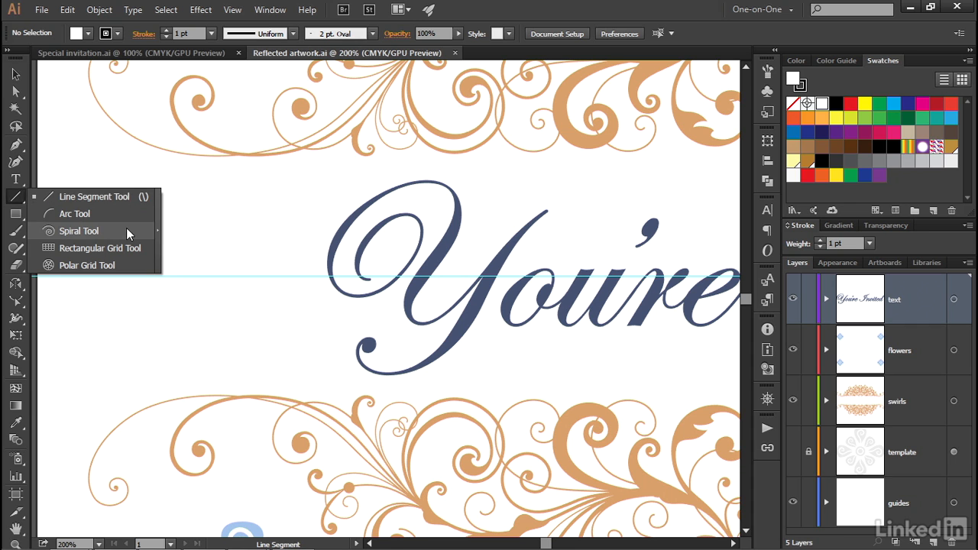
{"action": "left_click", "coordinate": [126, 230]}
{"action": "left_click_drag", "start_coordinate": [103, 224], "coordinate": [255, 314]}
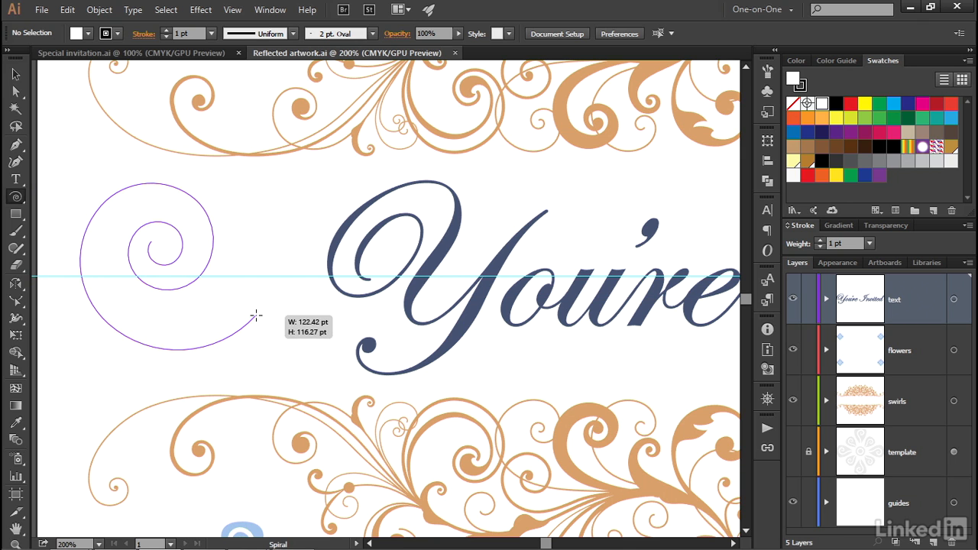
{"action": "left_click_drag", "start_coordinate": [256, 314], "coordinate": [259, 324]}
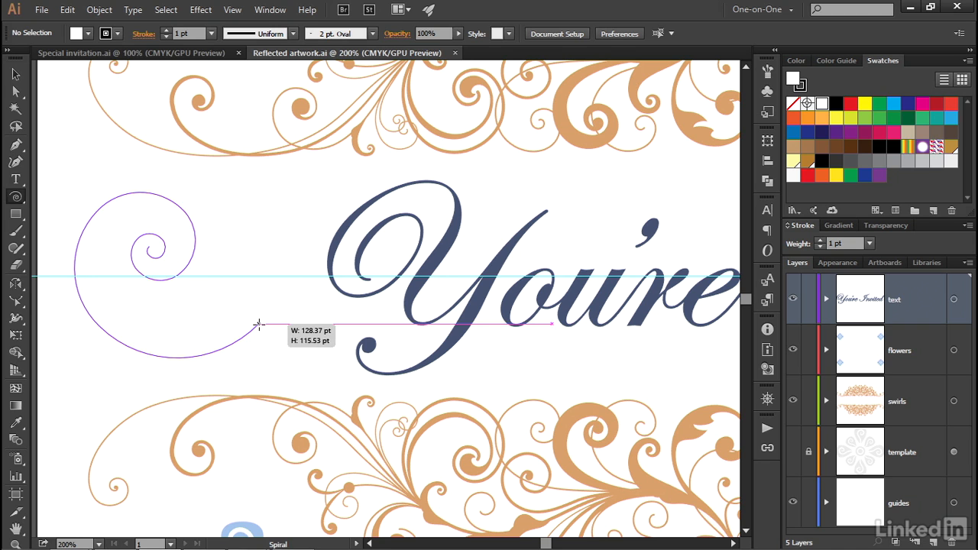
{"action": "left_click_drag", "start_coordinate": [259, 325], "coordinate": [260, 324]}
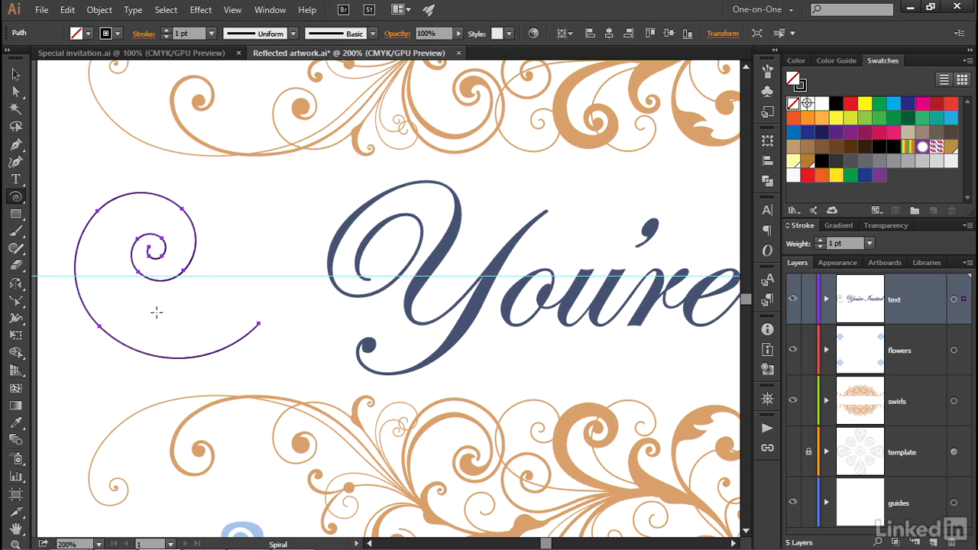
{"action": "key", "text": "shift+Right"}
{"action": "key", "text": "shift+Right"}
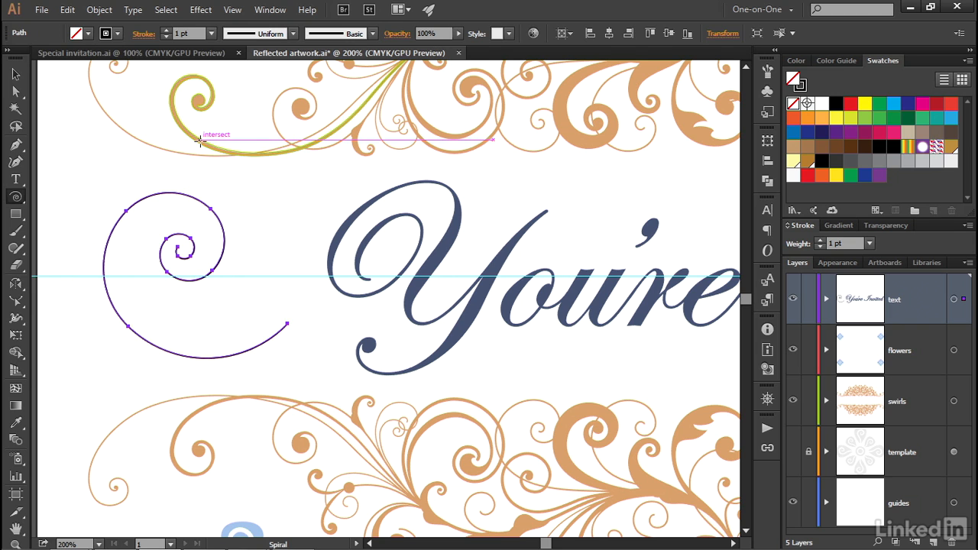
Give the spiral no fill and a 4 pt stroke with round caps in the orange sampled from the swirls
{"action": "key", "text": "i"}
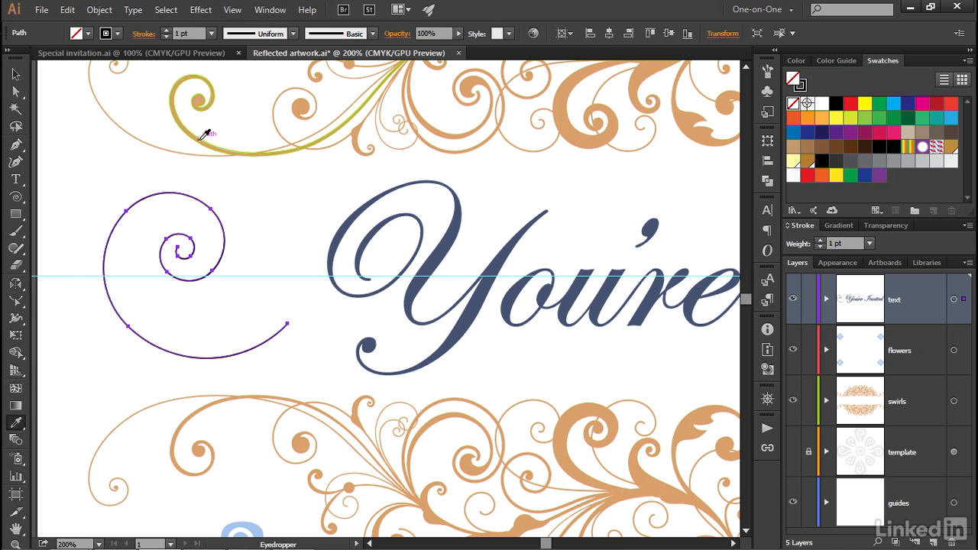
{"action": "left_click", "coordinate": [205, 134]}
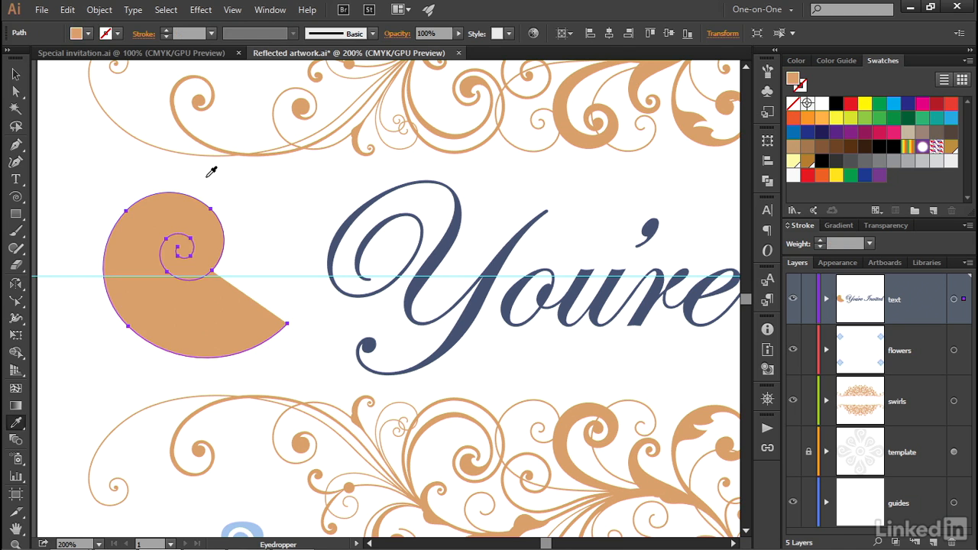
{"action": "key", "text": "shift+x"}
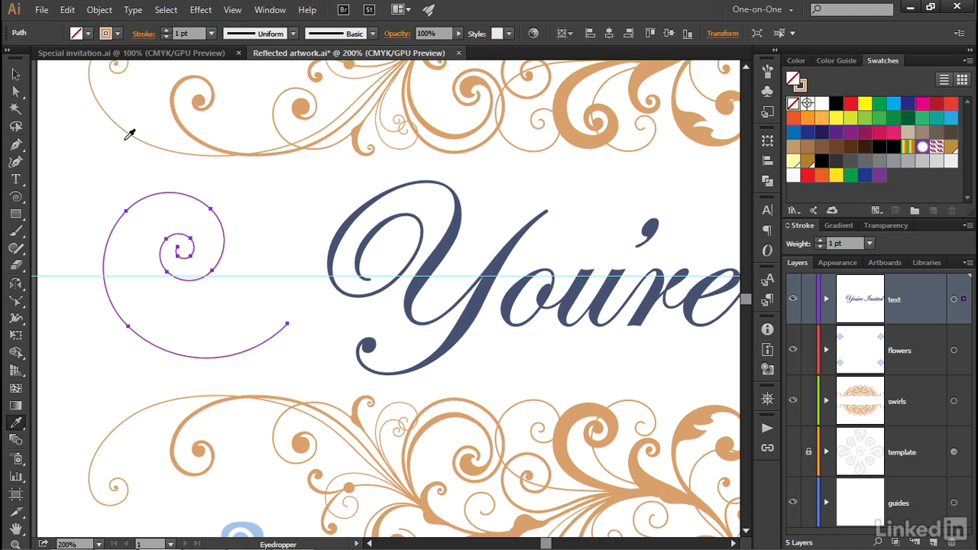
{"action": "left_click", "coordinate": [187, 33]}
{"action": "type", "text": "4"}
{"action": "key", "text": "Return"}
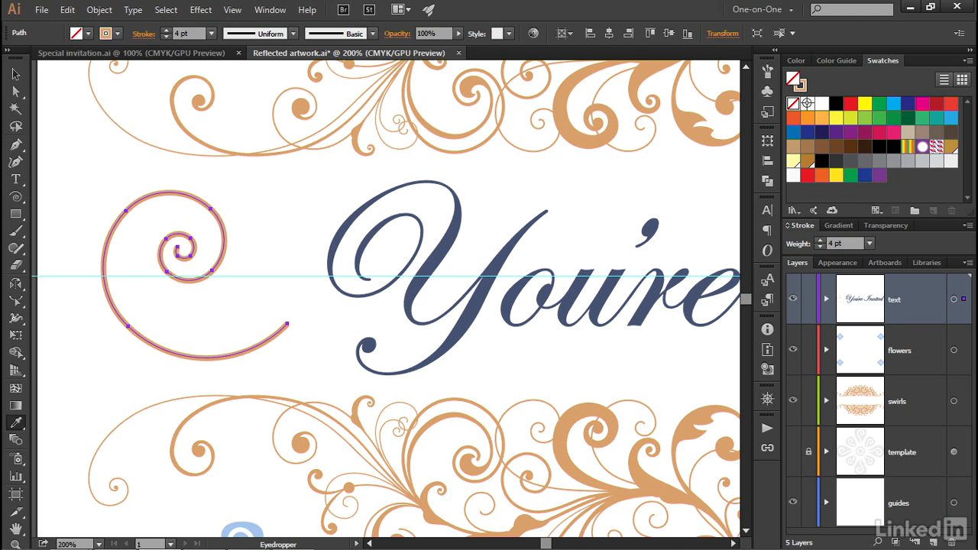
{"action": "left_click", "coordinate": [140, 36]}
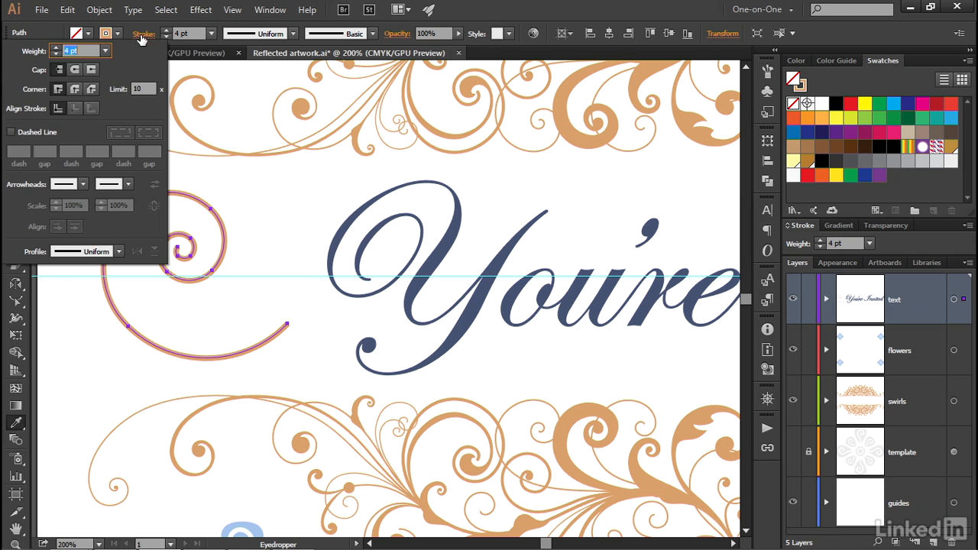
{"action": "left_click", "coordinate": [75, 71]}
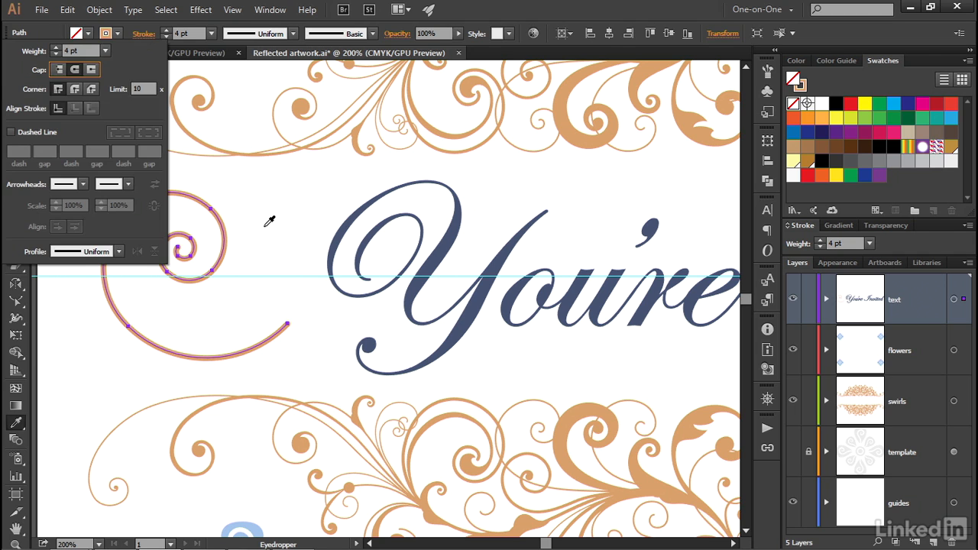
{"action": "key", "text": "Escape"}
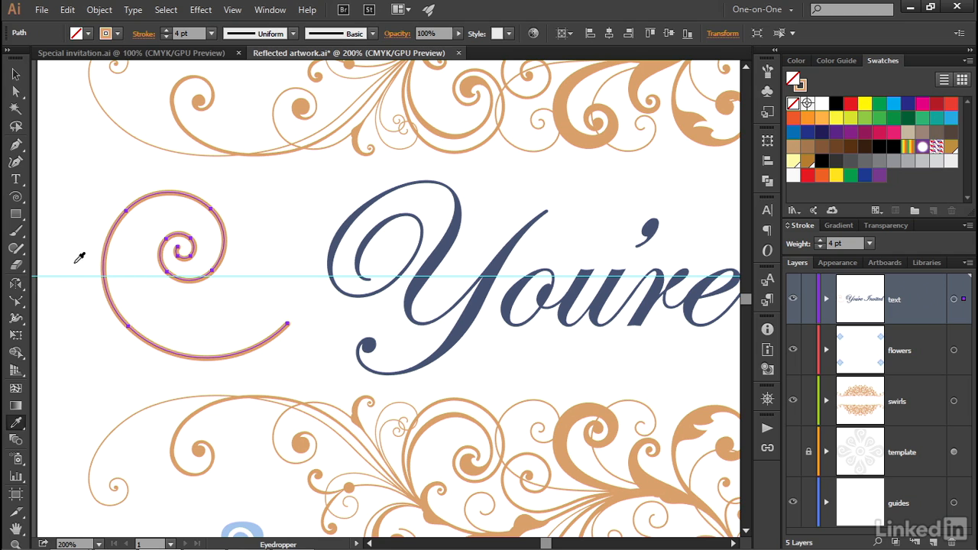
Try to scale the spiral down proportionally from its outer endpoint
{"action": "left_click", "coordinate": [14, 304]}
{"action": "left_click_drag", "start_coordinate": [14, 305], "coordinate": [44, 302]}
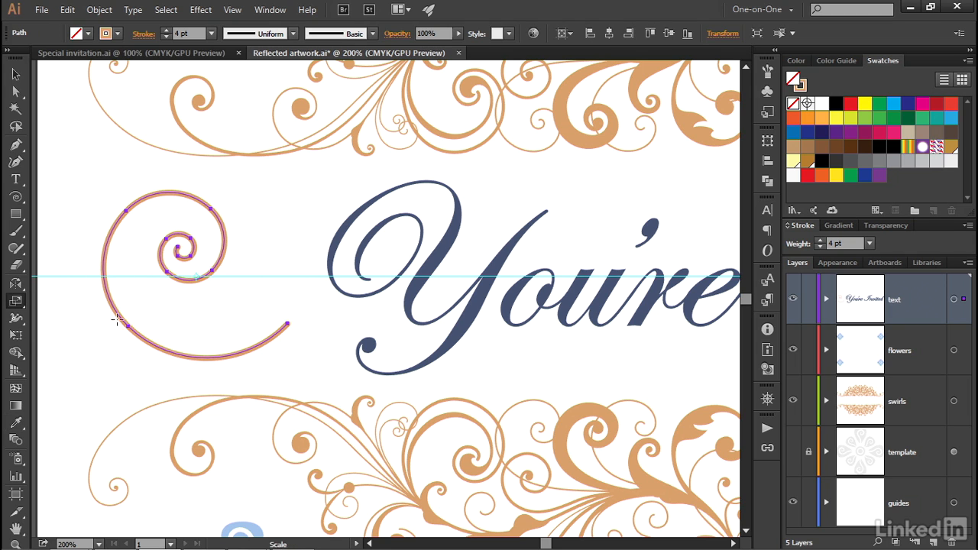
{"action": "left_click", "coordinate": [288, 325]}
{"action": "left_click_drag", "start_coordinate": [92, 187], "coordinate": [191, 180]}
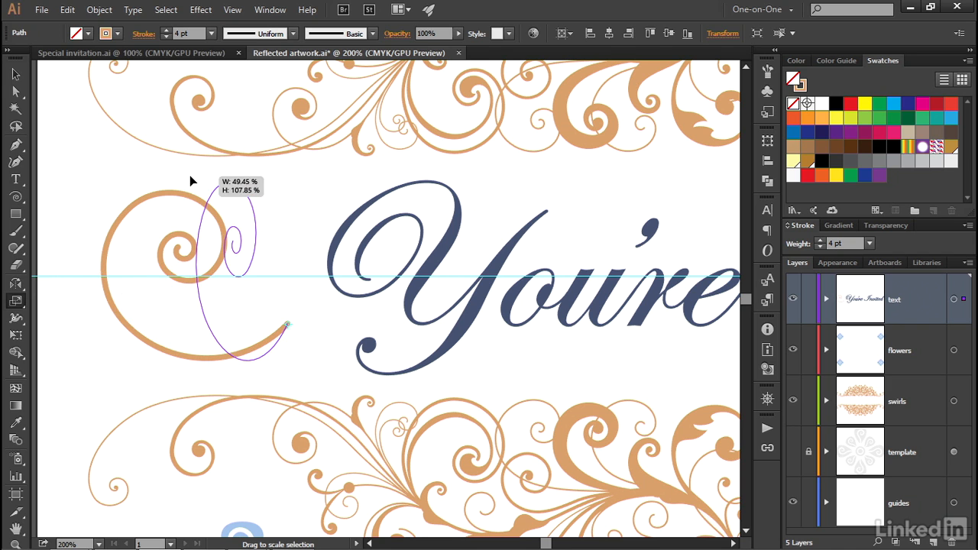
{"action": "left_click_drag", "start_coordinate": [190, 180], "coordinate": [135, 227]}
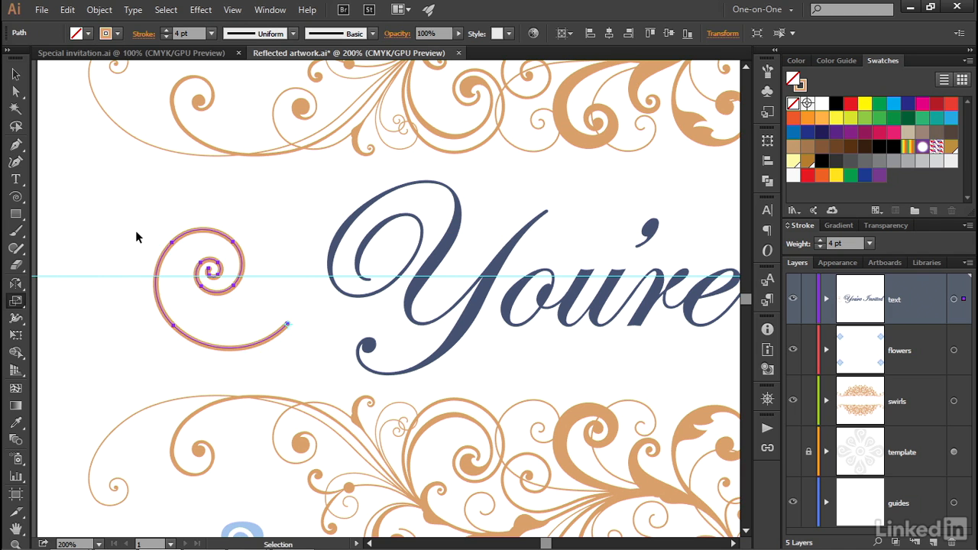
{"action": "key", "text": "ctrl+z"}
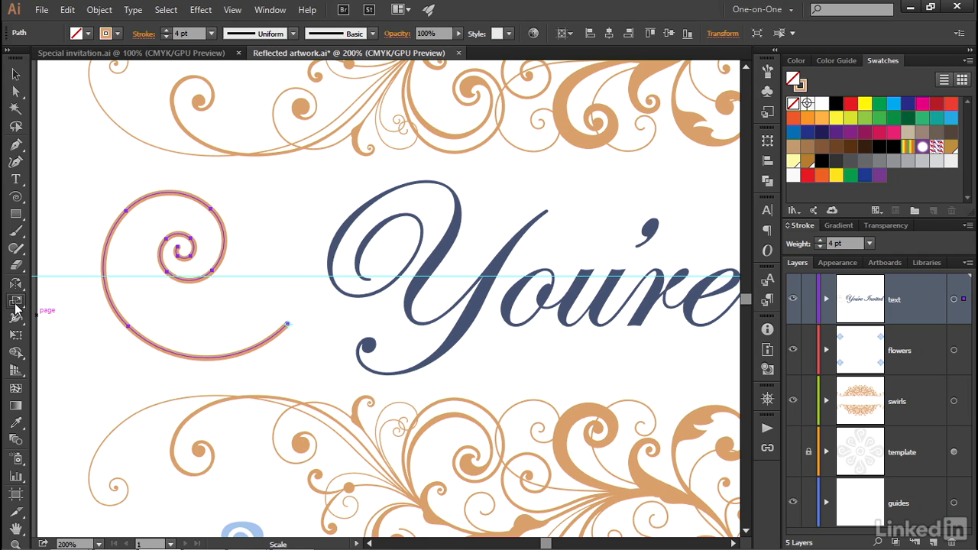
Stretch the spiral with the Reshape tool by pulling its inner end left and the right side of its inner loop down
{"action": "left_click_drag", "start_coordinate": [18, 307], "coordinate": [69, 348]}
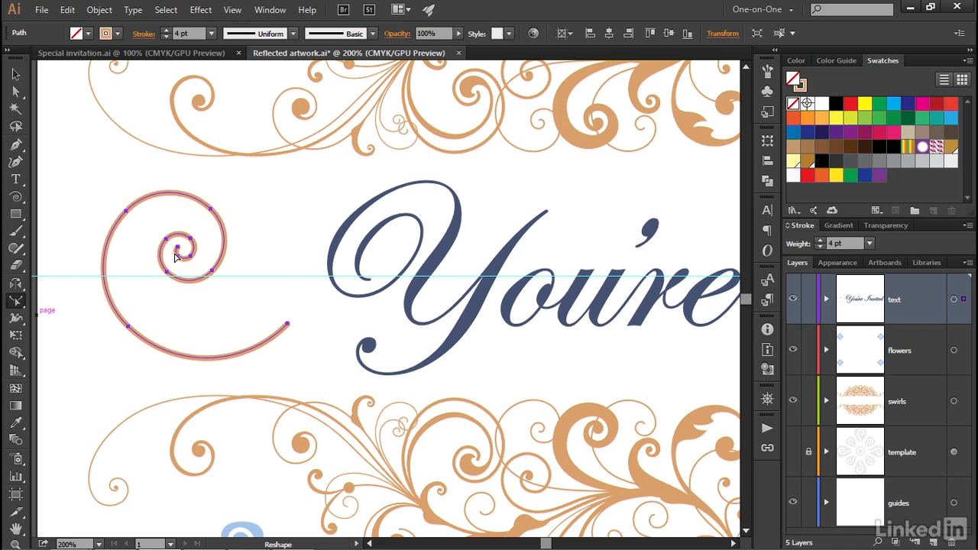
{"action": "left_click_drag", "start_coordinate": [178, 250], "coordinate": [137, 247]}
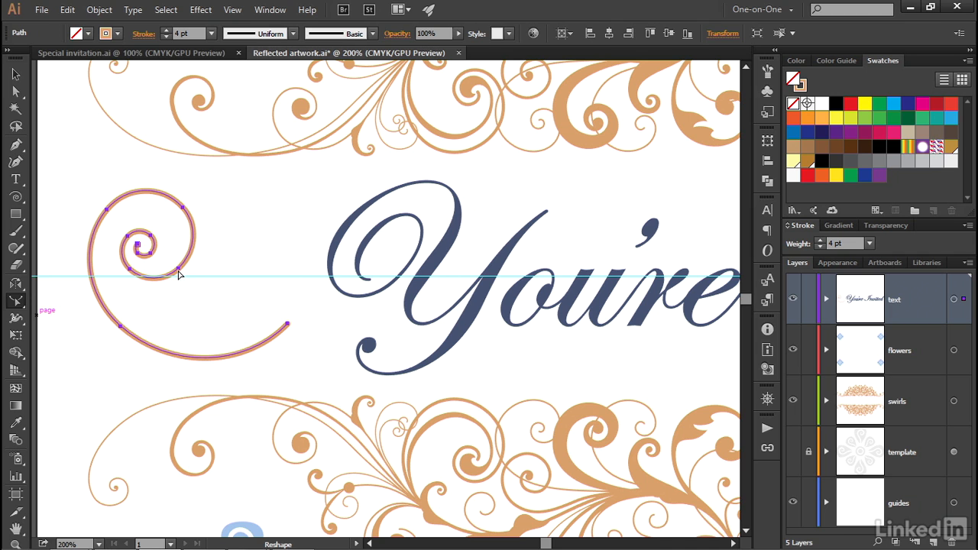
{"action": "mouse_move", "coordinate": [192, 252]}
{"action": "left_mouse_down"}
{"action": "mouse_move", "coordinate": [207, 264]}
{"action": "mouse_move", "coordinate": [187, 251]}
{"action": "left_mouse_up"}
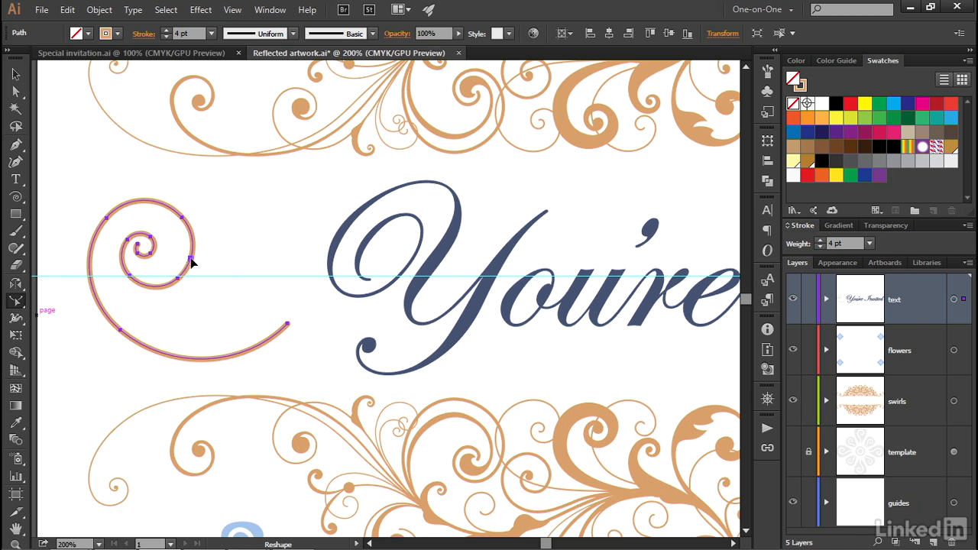
Select only the spiral's lower outer anchor point and reshape the curve there by moving it down and outward
{"action": "left_click", "coordinate": [120, 330]}
{"action": "key", "text": "ctrl"}
{"action": "key", "text": "a"}
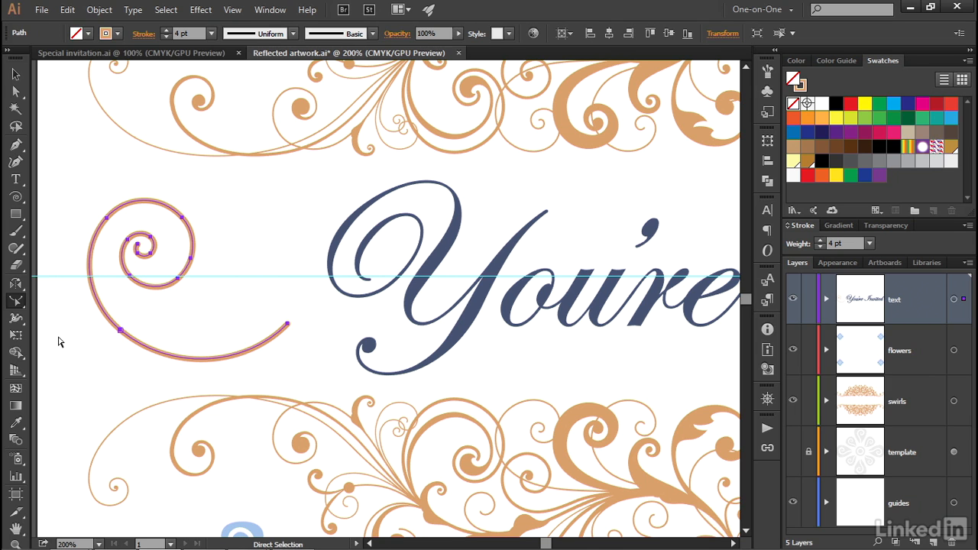
{"action": "left_click", "coordinate": [120, 331]}
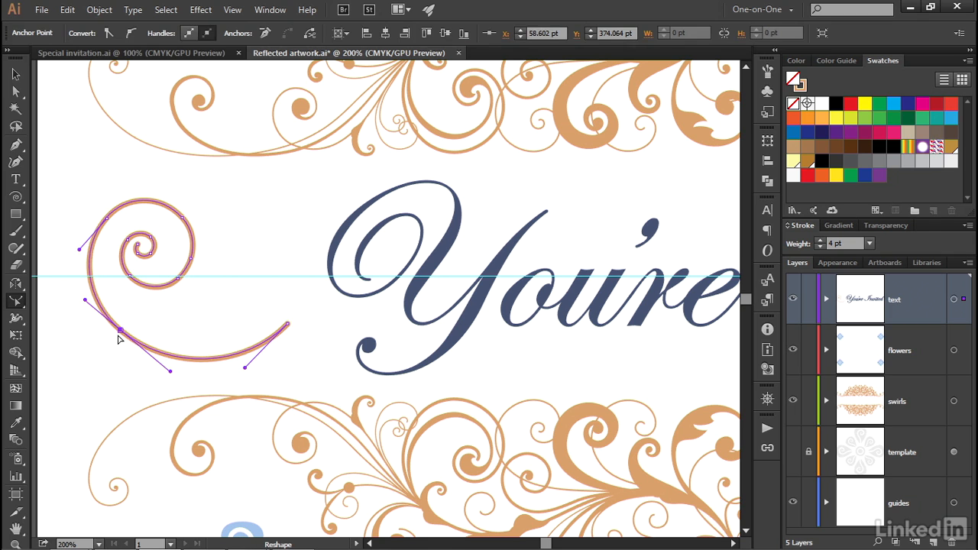
{"action": "left_click_drag", "start_coordinate": [120, 333], "coordinate": [108, 343]}
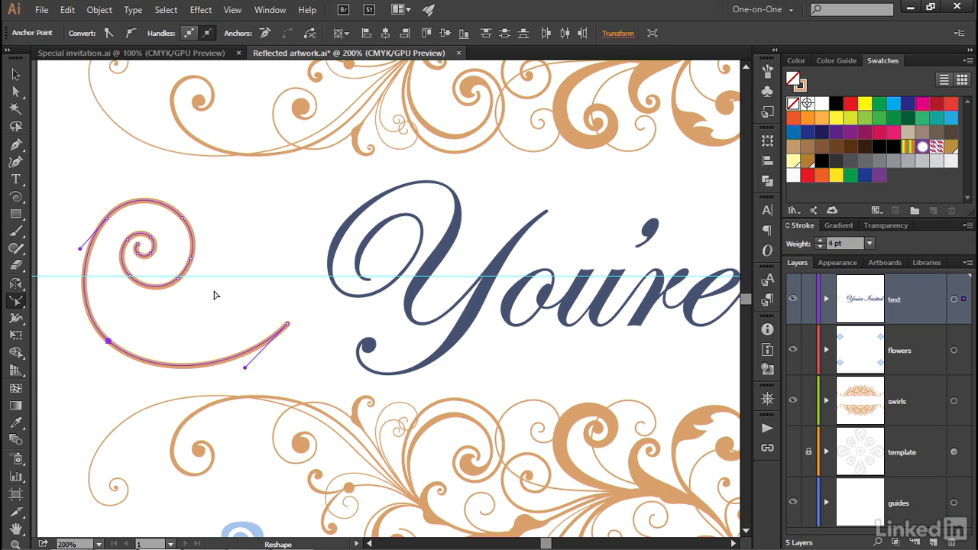
Undo the spiral's reshaping and remove the spiral from the artwork
{"action": "key", "text": "ctrl+z"}
{"action": "key", "text": "ctrl+z"}
{"action": "key", "text": "ctrl+z"}
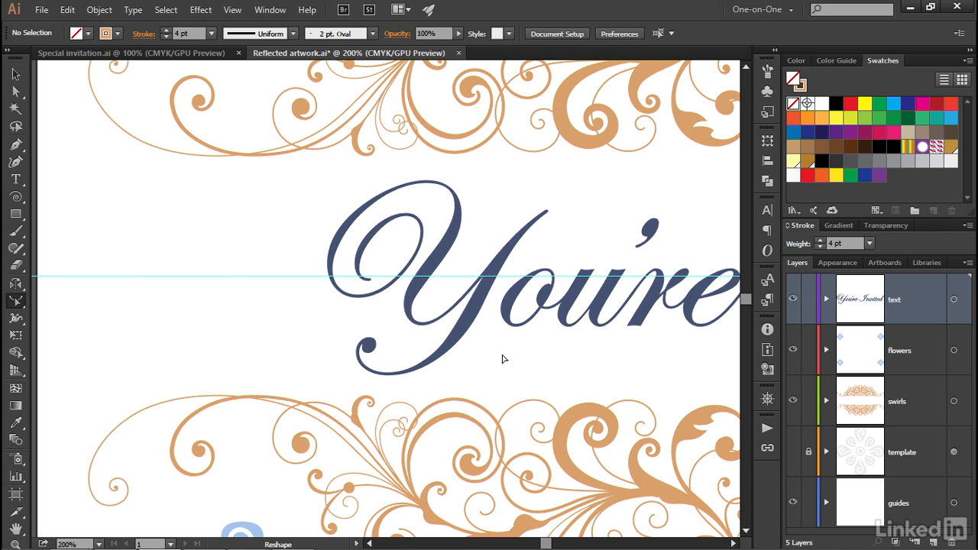
Draw a straight horizontal line beneath the "You're Invited" text, from the first "o" to the end of the final "d"
{"action": "key", "text": "space"}
{"action": "left_click_drag", "start_coordinate": [622, 349], "coordinate": [329, 338]}
{"action": "key", "text": "ctrl+minus"}
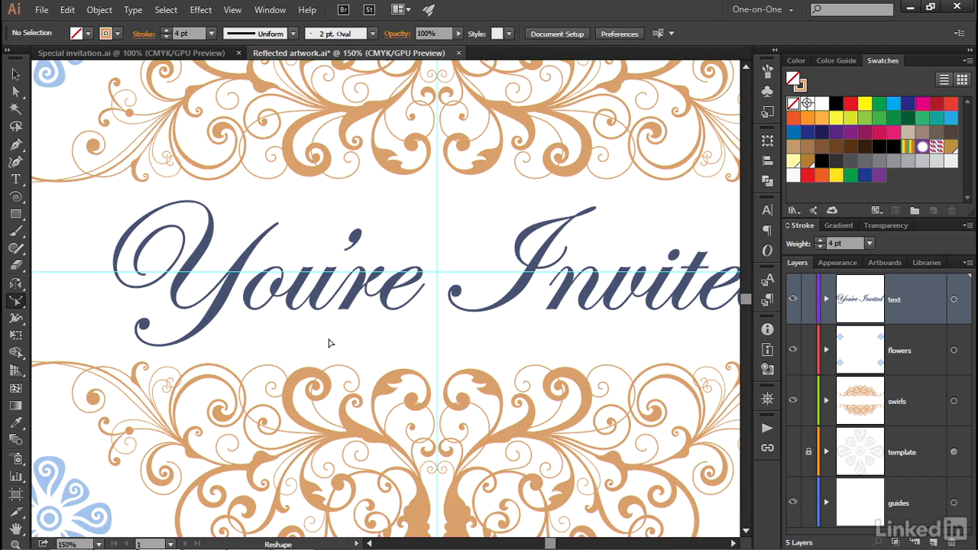
{"action": "key", "text": "space"}
{"action": "left_click_drag", "start_coordinate": [395, 332], "coordinate": [286, 342]}
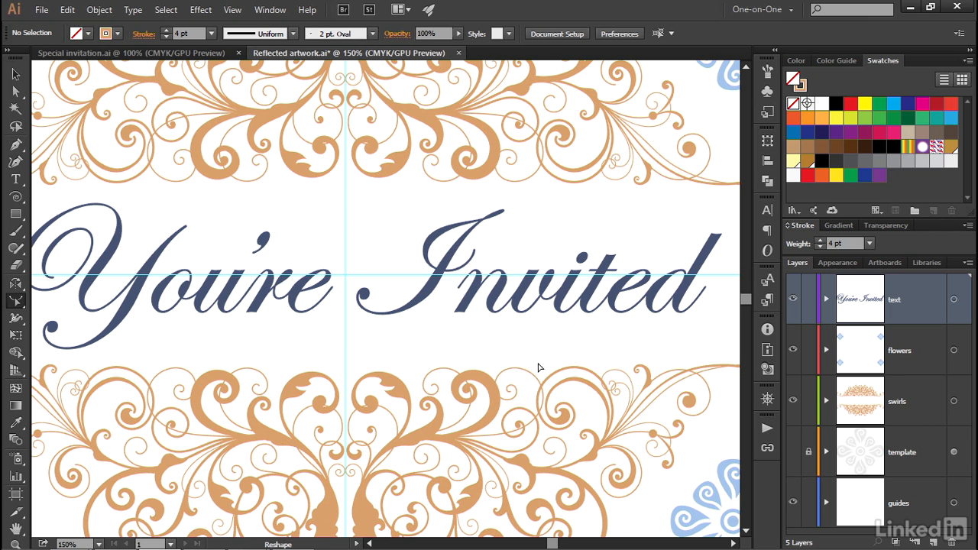
{"action": "left_click", "coordinate": [25, 199]}
{"action": "left_click_drag", "start_coordinate": [25, 198], "coordinate": [68, 198]}
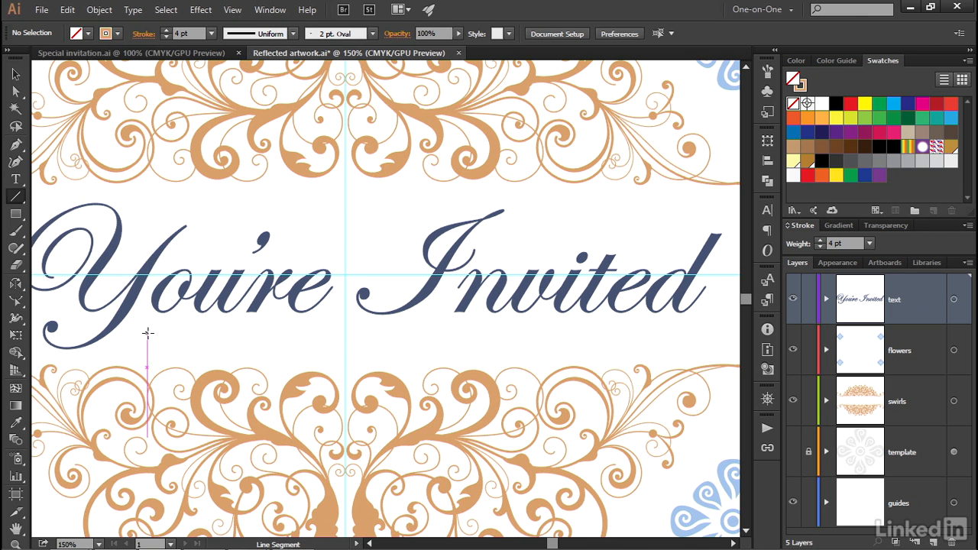
{"action": "left_click_drag", "start_coordinate": [147, 333], "coordinate": [707, 327]}
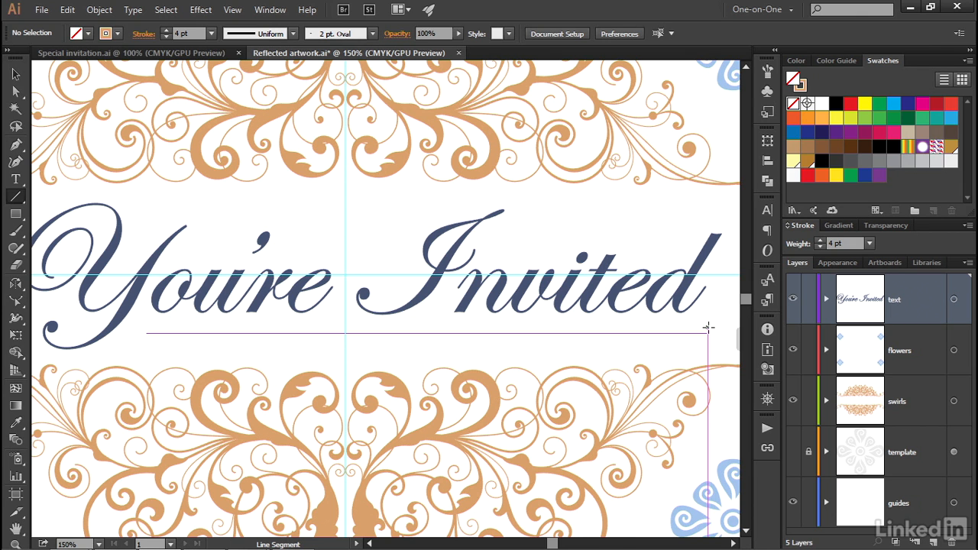
{"action": "left_click_drag", "start_coordinate": [708, 327], "coordinate": [708, 327]}
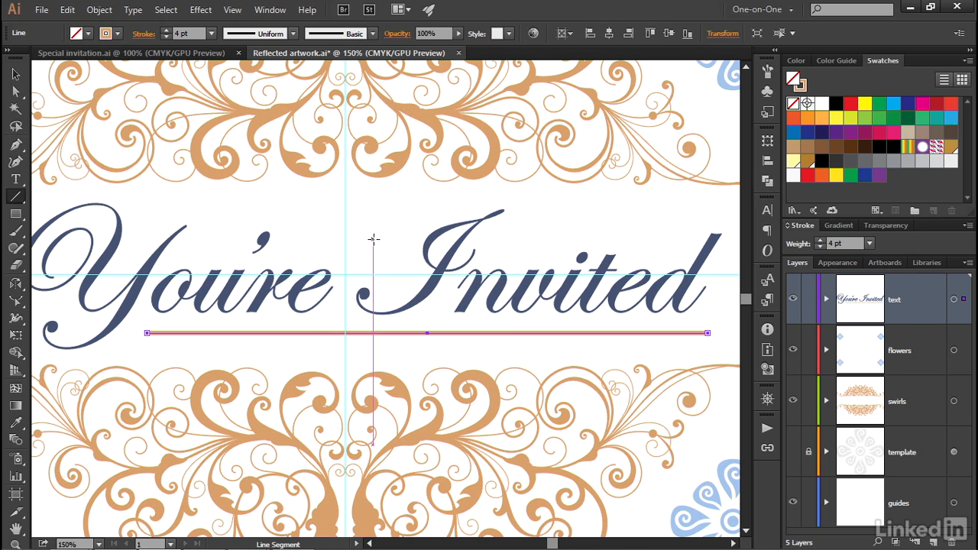
Sample the text's dark blue with the Eyedropper and give it to the line as a 1 pt stroke with no fill
{"action": "key", "text": "i"}
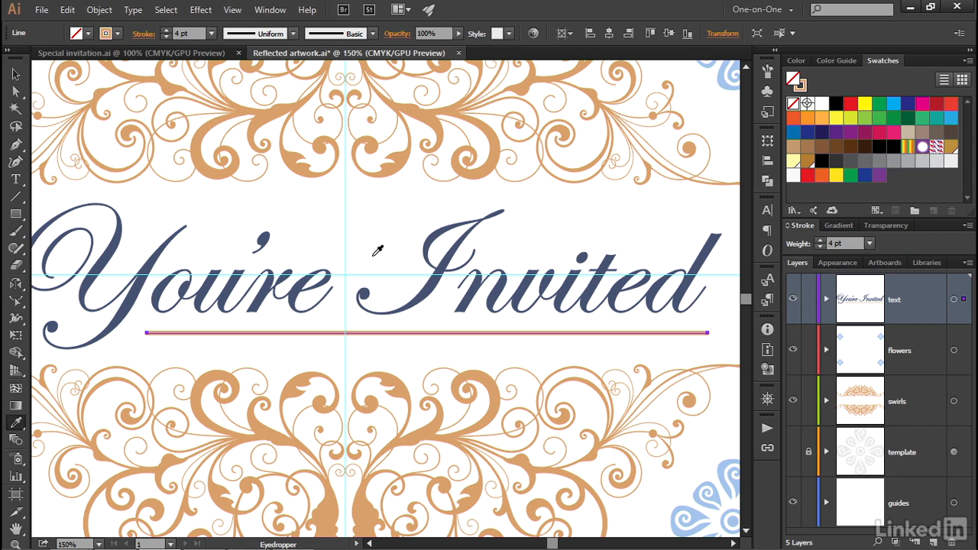
{"action": "left_click", "coordinate": [428, 288]}
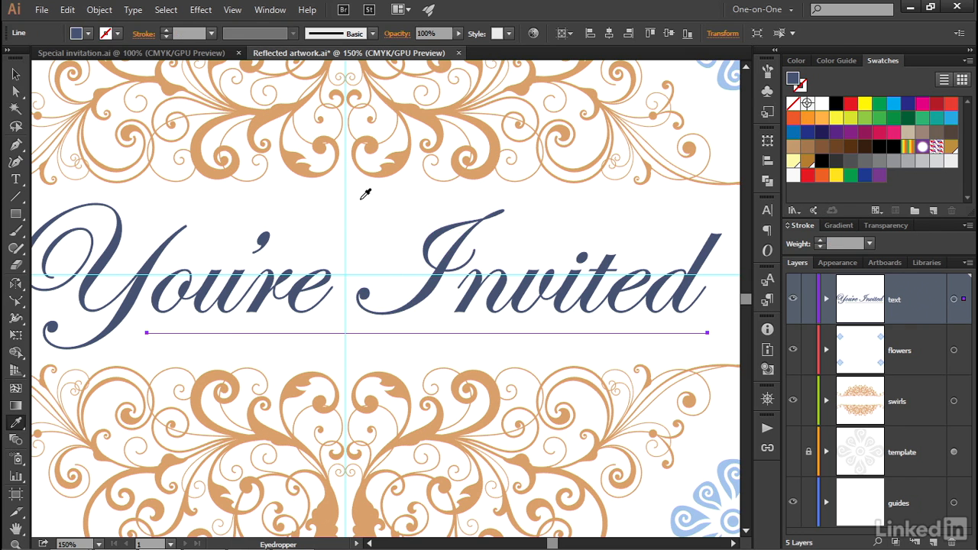
{"action": "left_click", "coordinate": [317, 334]}
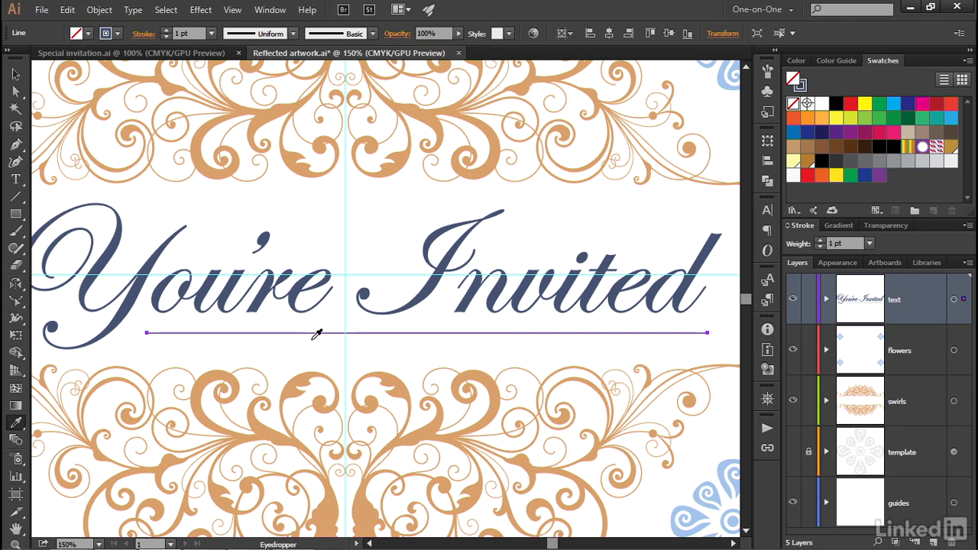
{"action": "left_click", "coordinate": [143, 34]}
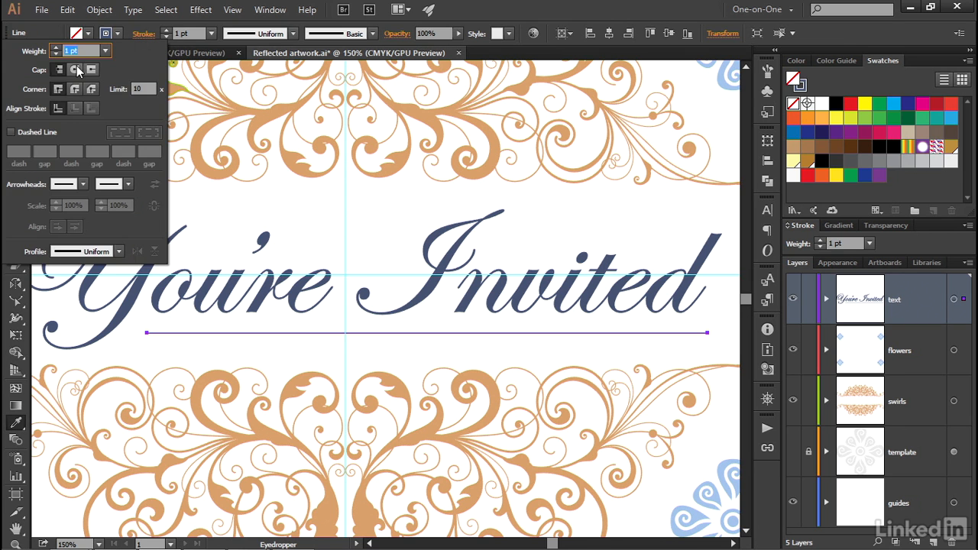
{"action": "left_click", "coordinate": [141, 34]}
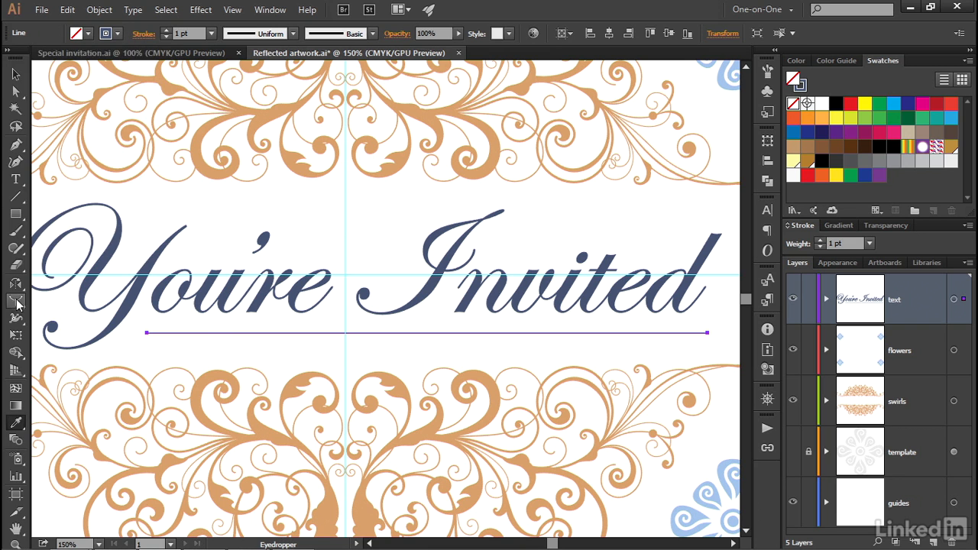
Use the Reshape tool to add a point on the line beneath the "e" of "You're" and bend it slightly upward
{"action": "left_click", "coordinate": [17, 301]}
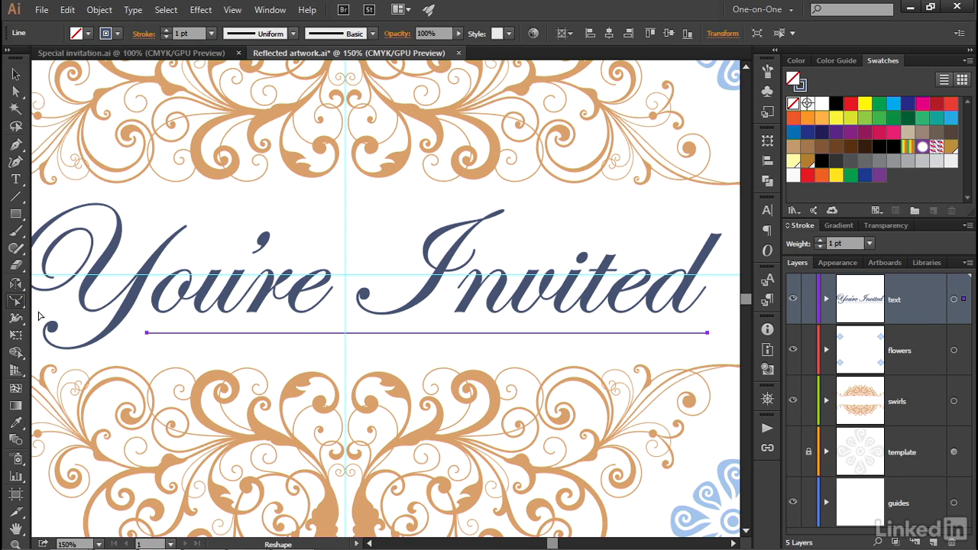
{"action": "left_click", "coordinate": [302, 333]}
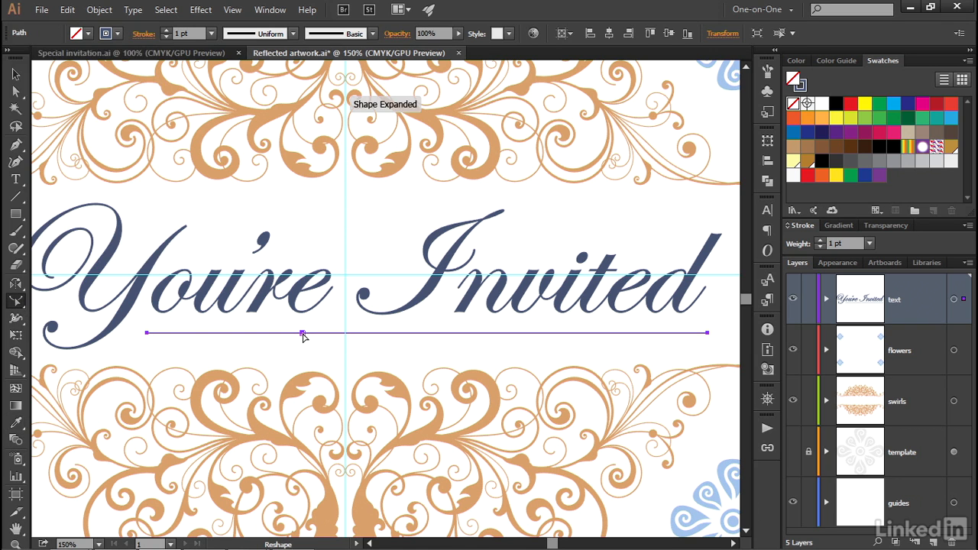
{"action": "left_click_drag", "start_coordinate": [303, 334], "coordinate": [301, 327]}
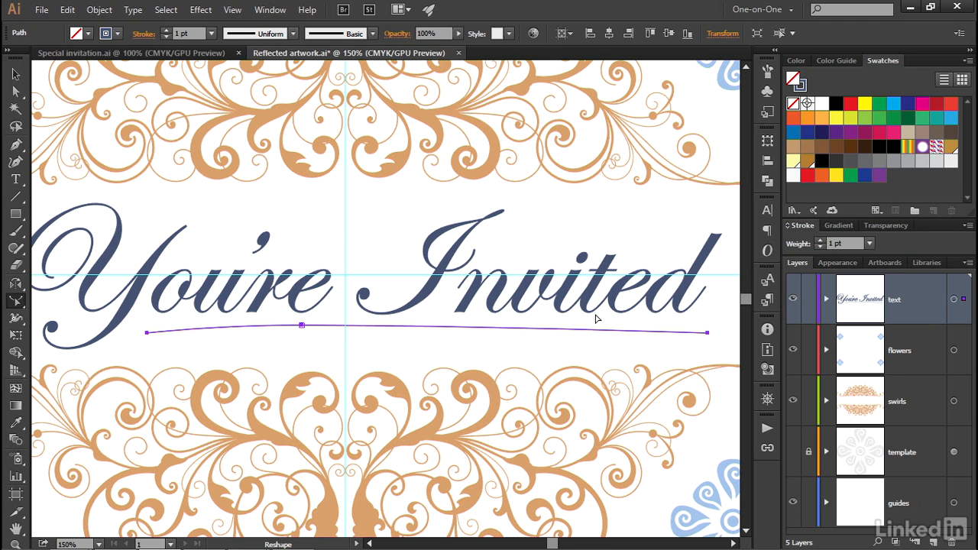
Add a Reshape point beneath the "v" of "Invited", try pulling it down with the whole path selected, and undo the pull
{"action": "left_click", "coordinate": [515, 328]}
{"action": "left_click_drag", "start_coordinate": [515, 329], "coordinate": [512, 347]}
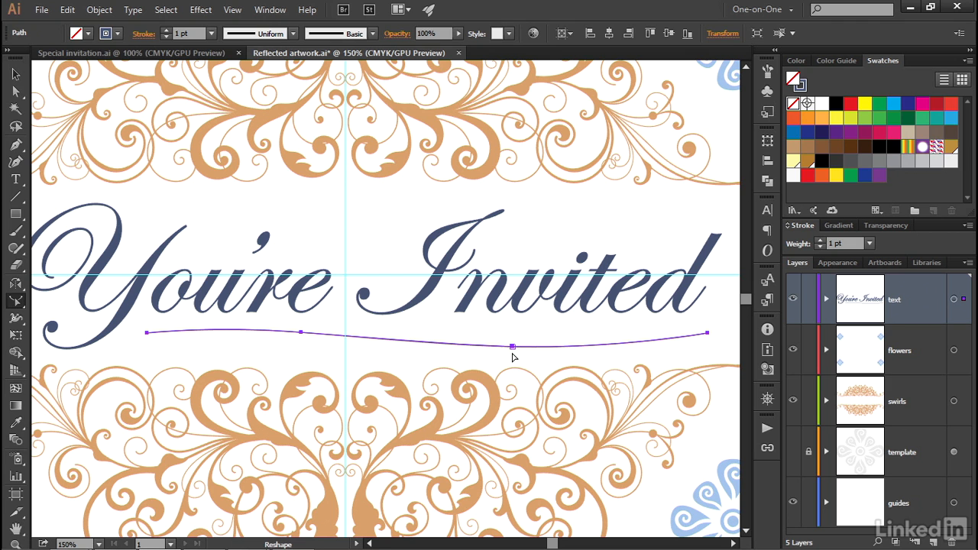
{"action": "key", "text": "ctrl"}
{"action": "key", "text": "ctrl+z"}
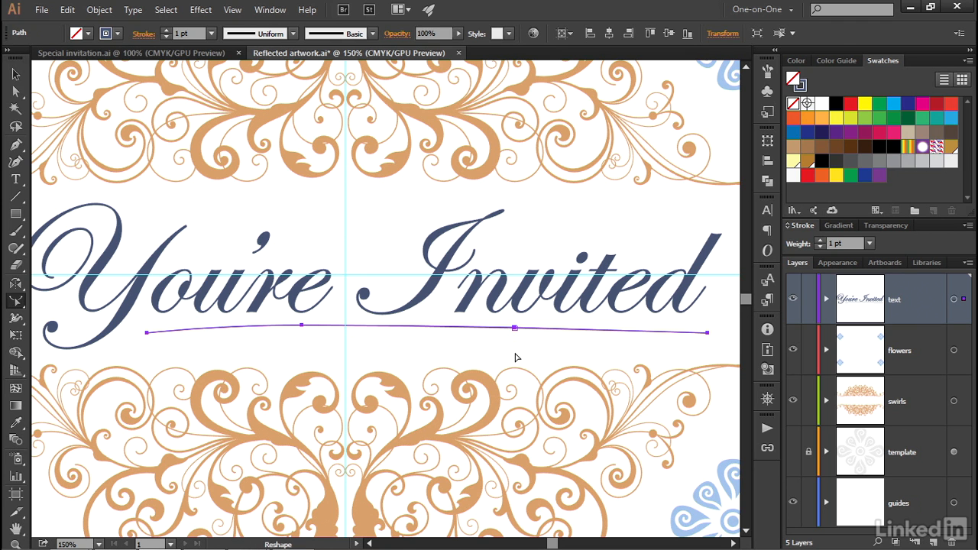
Select only the anchor point beneath the "v" and reshape the line into an S-curve by lowering that point
{"action": "key", "text": "ctrl"}
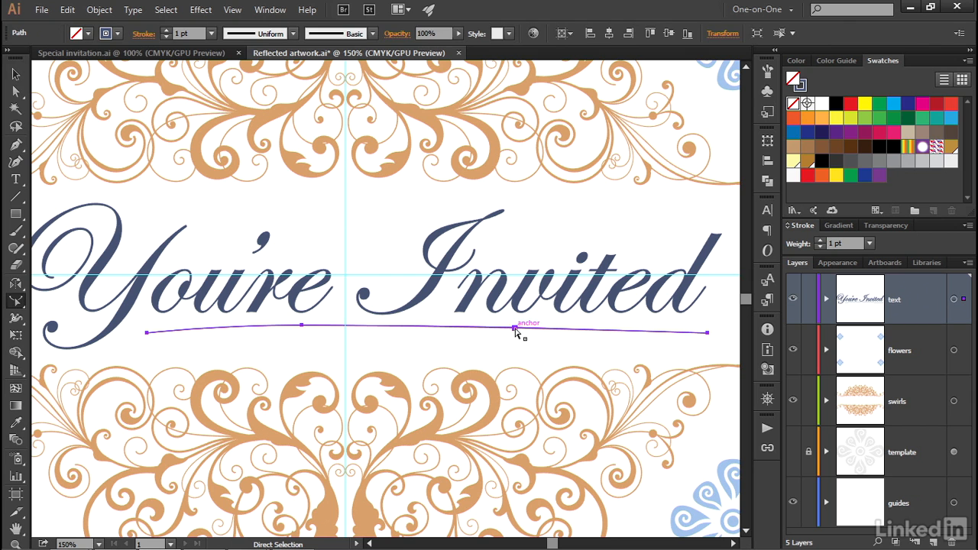
{"action": "left_click", "coordinate": [514, 329], "text": "ctrl"}
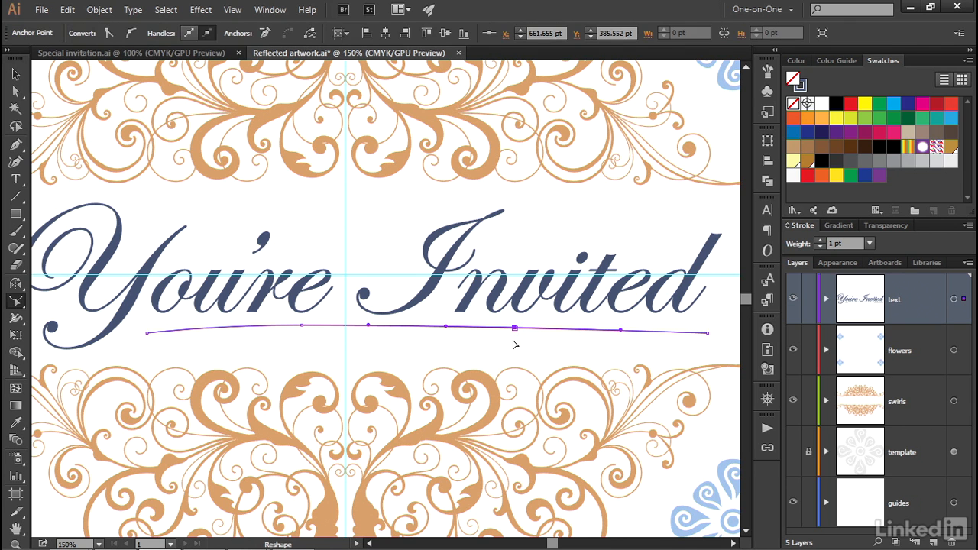
{"action": "left_click_drag", "start_coordinate": [515, 329], "coordinate": [515, 348]}
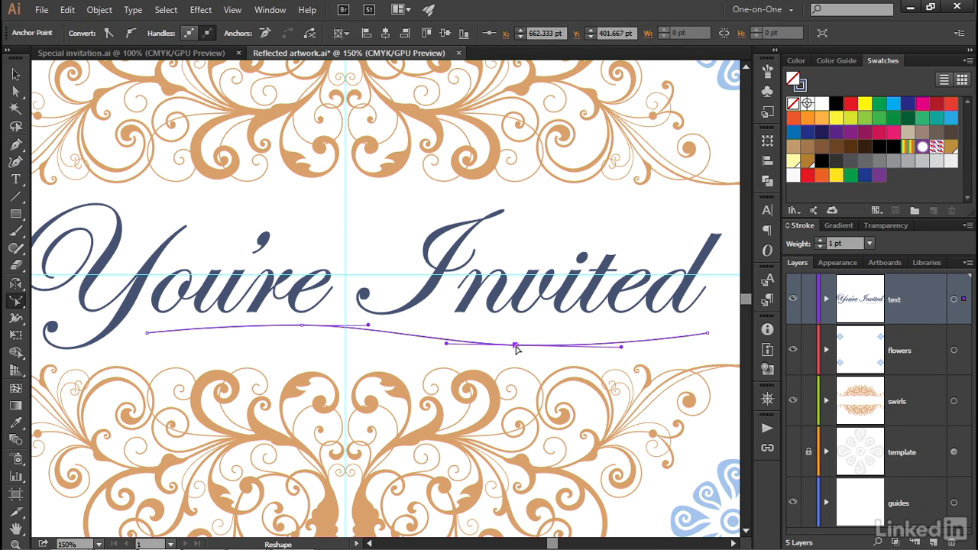
Reshape the curve's left end down and slightly outward, and lower the crest beneath the "e" of "You're" a little
{"action": "left_click", "coordinate": [148, 334]}
{"action": "left_click_drag", "start_coordinate": [148, 335], "coordinate": [141, 344]}
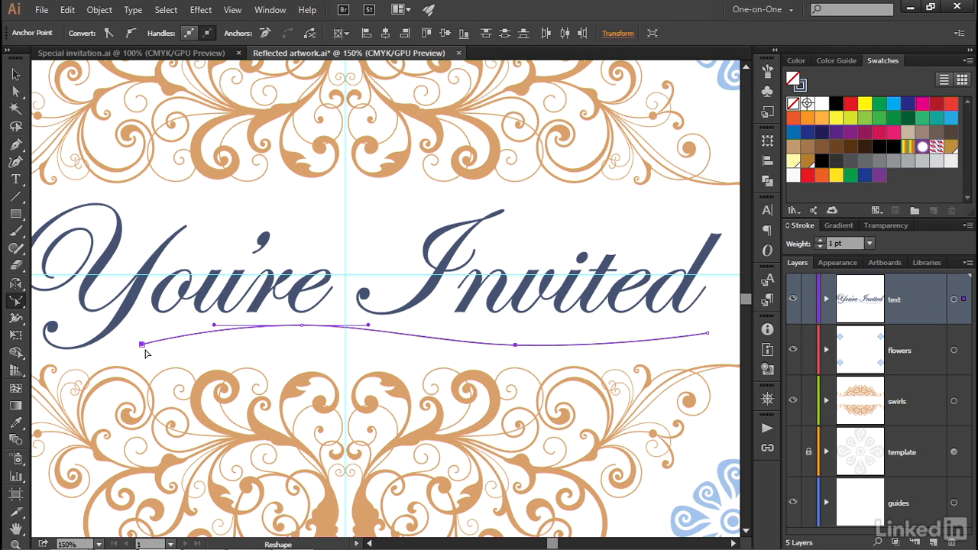
{"action": "left_click_drag", "start_coordinate": [301, 326], "coordinate": [301, 332]}
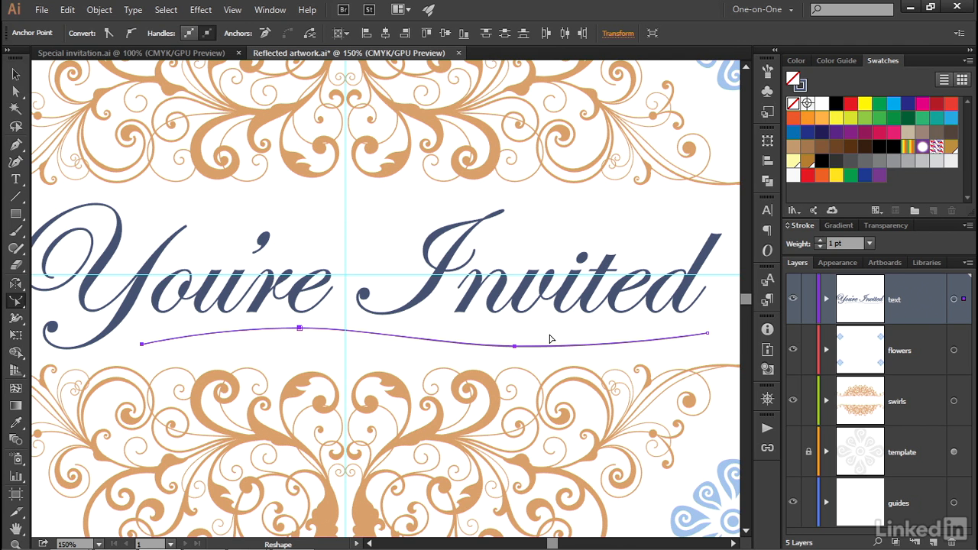
Add a width point to the curve beneath the "n" of "Invited" with a total width of 6 pt
{"action": "left_click", "coordinate": [16, 320]}
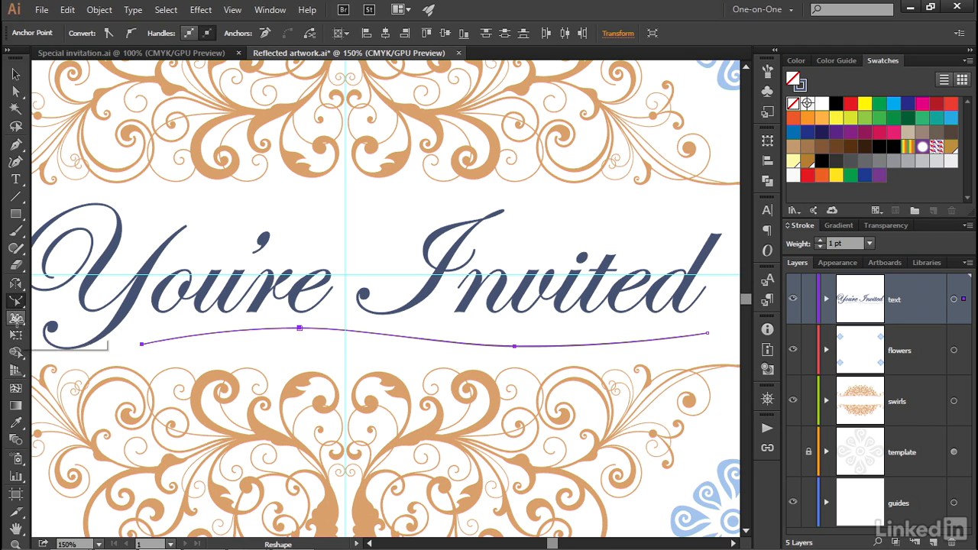
{"action": "double_click", "coordinate": [481, 347]}
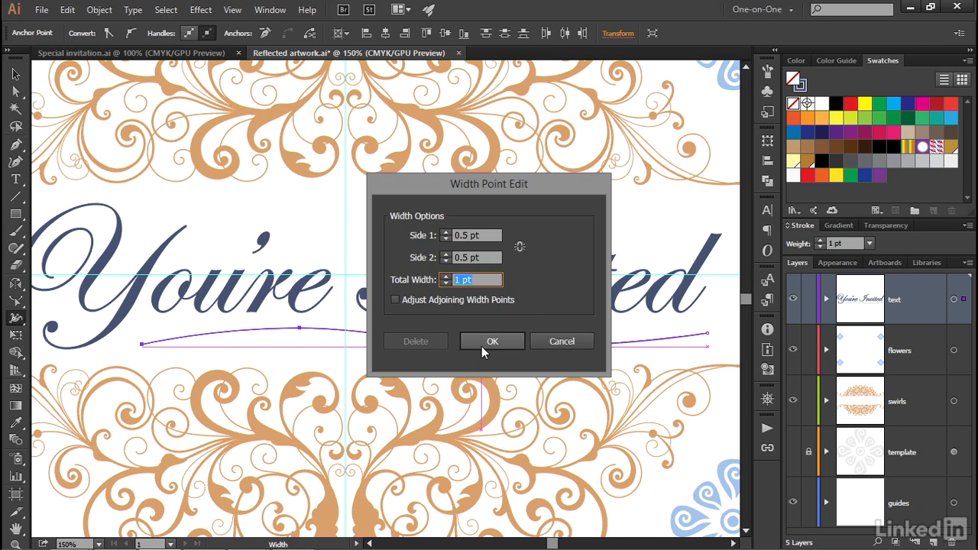
{"action": "type", "text": "6"}
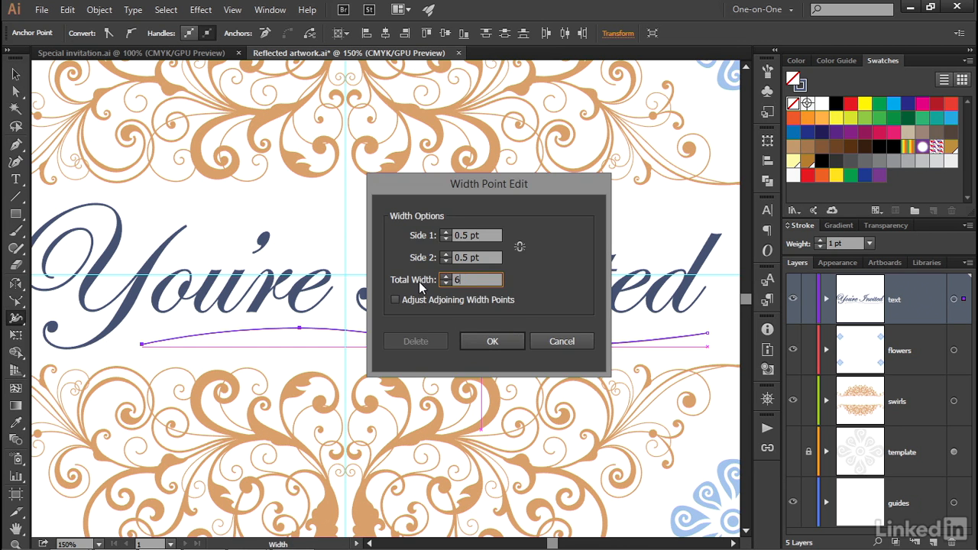
{"action": "key", "text": "Tab"}
{"action": "left_click", "coordinate": [492, 340]}
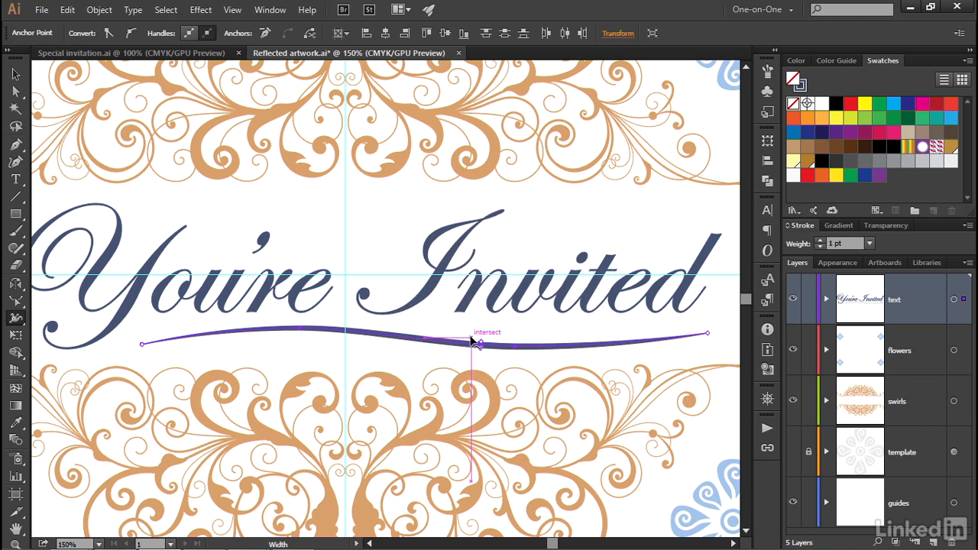
Add a second width point between the two words, near the vertical guide, with a total width of 6 pt
{"action": "double_click", "coordinate": [353, 330]}
{"action": "type", "text": "6"}
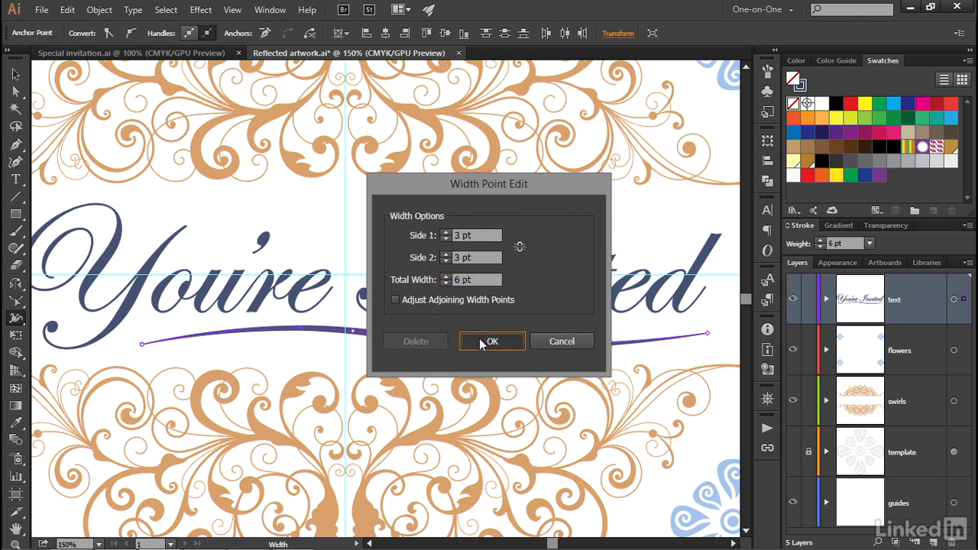
{"action": "left_click", "coordinate": [479, 338]}
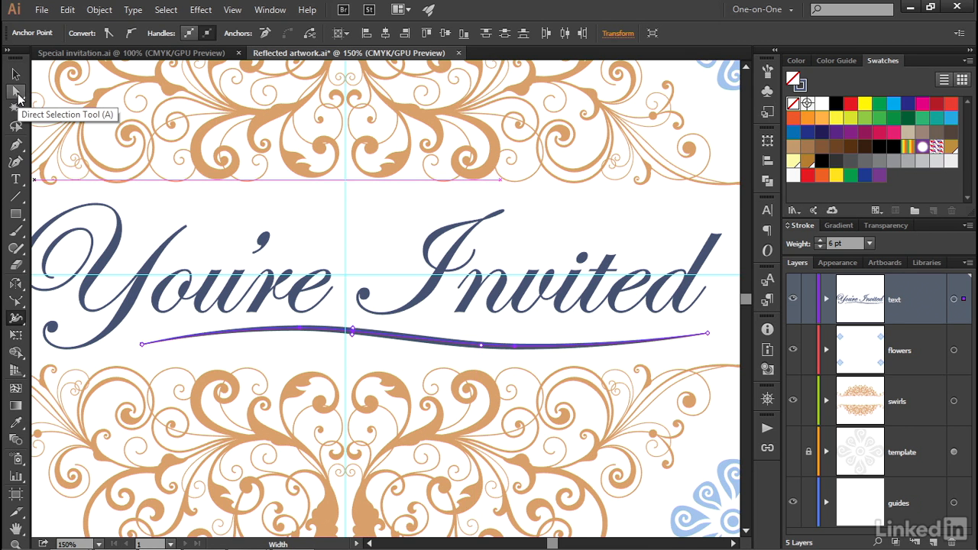
Try turning the anchor point beneath the "v" into a corner by pulling both of its control handles upward
{"action": "left_click", "coordinate": [16, 92]}
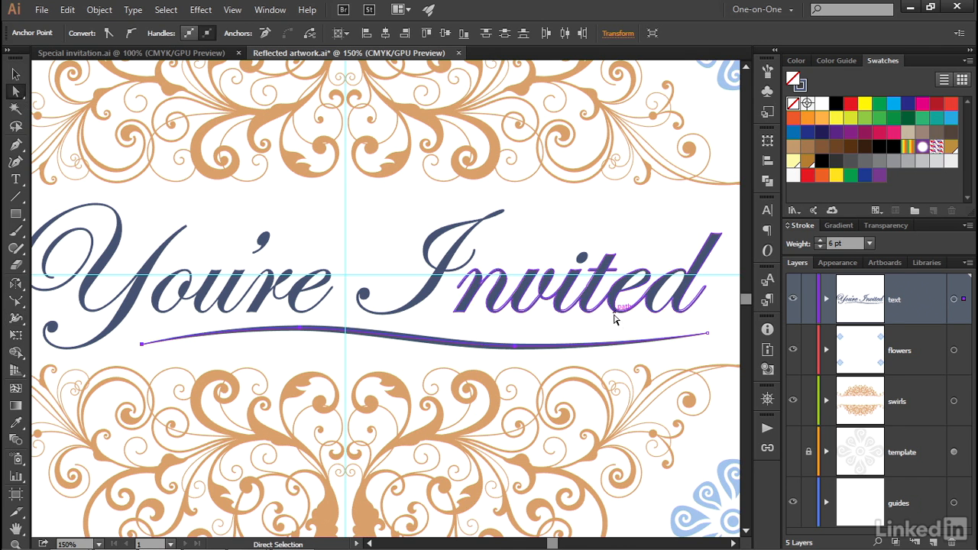
{"action": "left_click", "coordinate": [708, 333]}
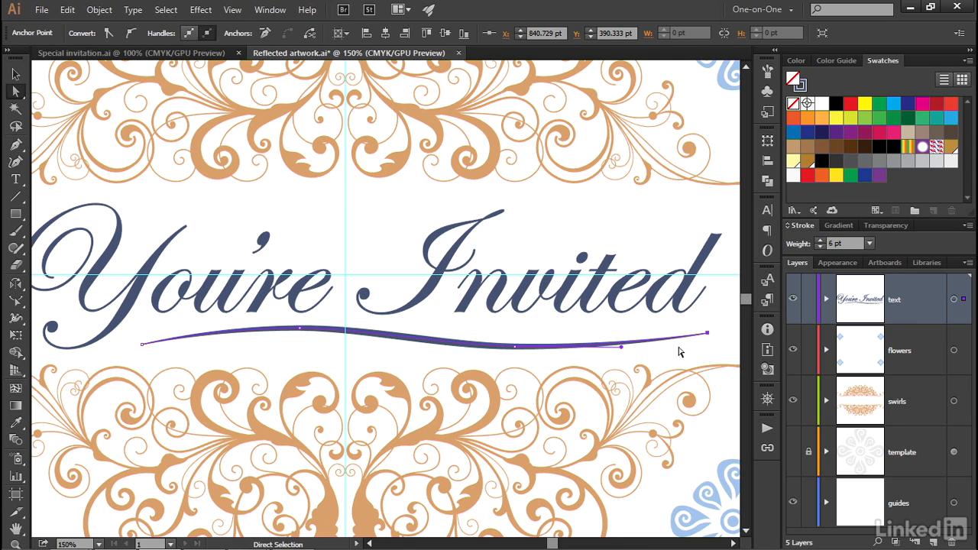
{"action": "left_click", "coordinate": [514, 348]}
{"action": "left_click_drag", "start_coordinate": [622, 350], "coordinate": [585, 327]}
{"action": "left_click_drag", "start_coordinate": [449, 348], "coordinate": [453, 328]}
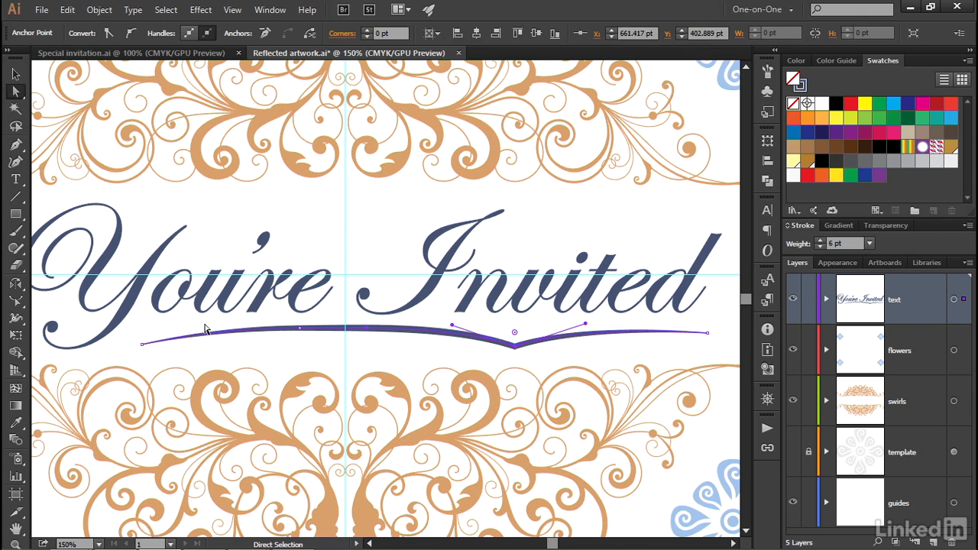
Undo the corner handle changes and lengthen the left control handle of the point beneath the "v"
{"action": "key", "text": "ctrl"}
{"action": "key", "text": "ctrl+z"}
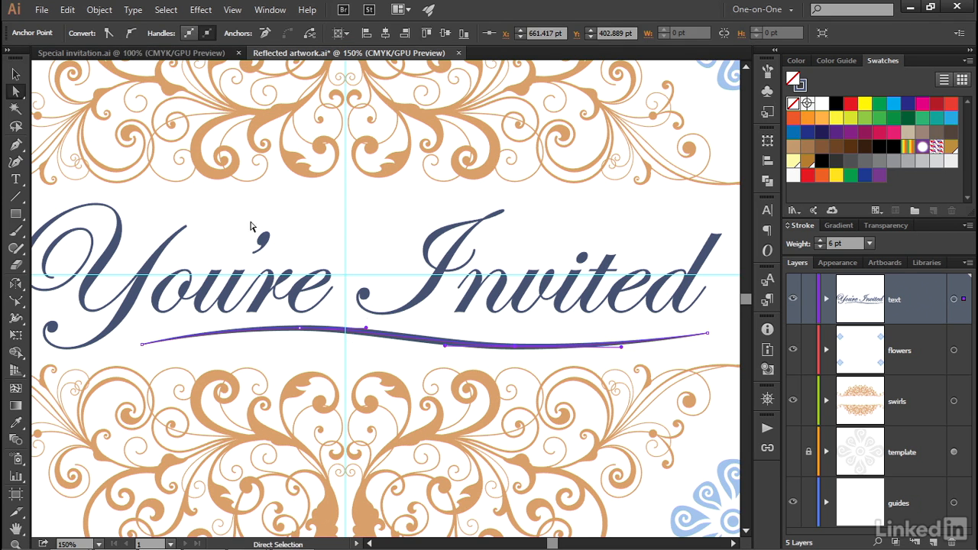
{"action": "mouse_move", "coordinate": [445, 348]}
{"action": "left_mouse_down"}
{"action": "mouse_move", "coordinate": [443, 369]}
{"action": "mouse_move", "coordinate": [426, 348]}
{"action": "left_mouse_up"}
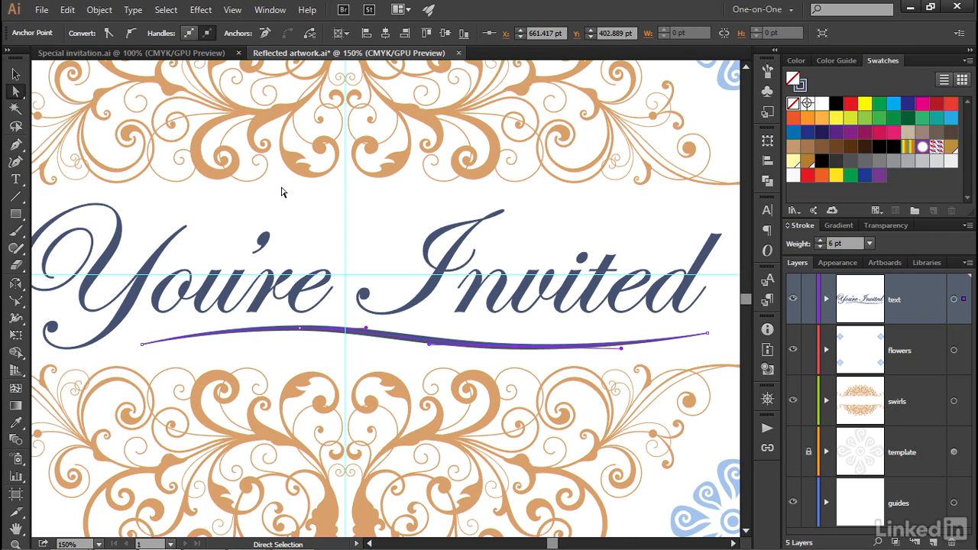
Delete the curve's two inner anchor points with the Pen tool, leaving only its end points
{"action": "left_click", "coordinate": [16, 145]}
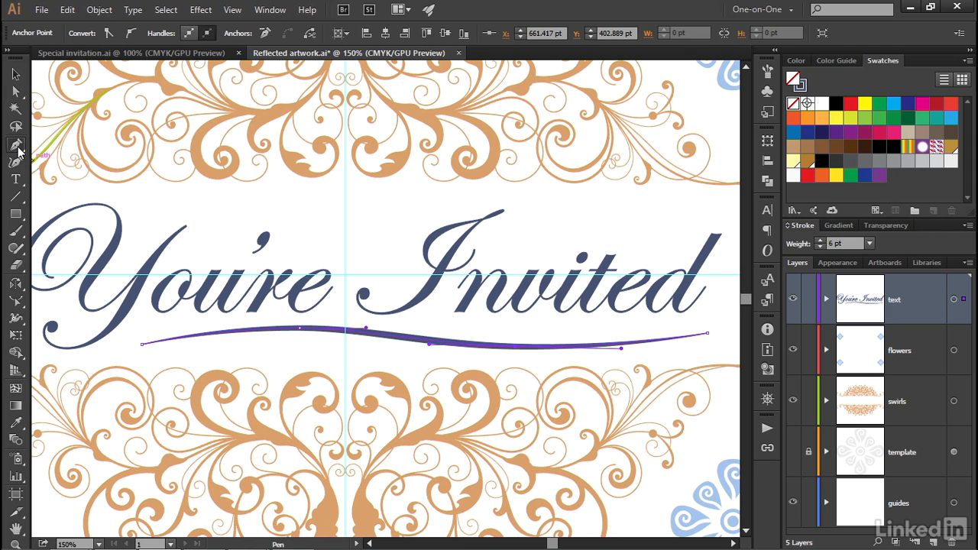
{"action": "left_click", "coordinate": [517, 354]}
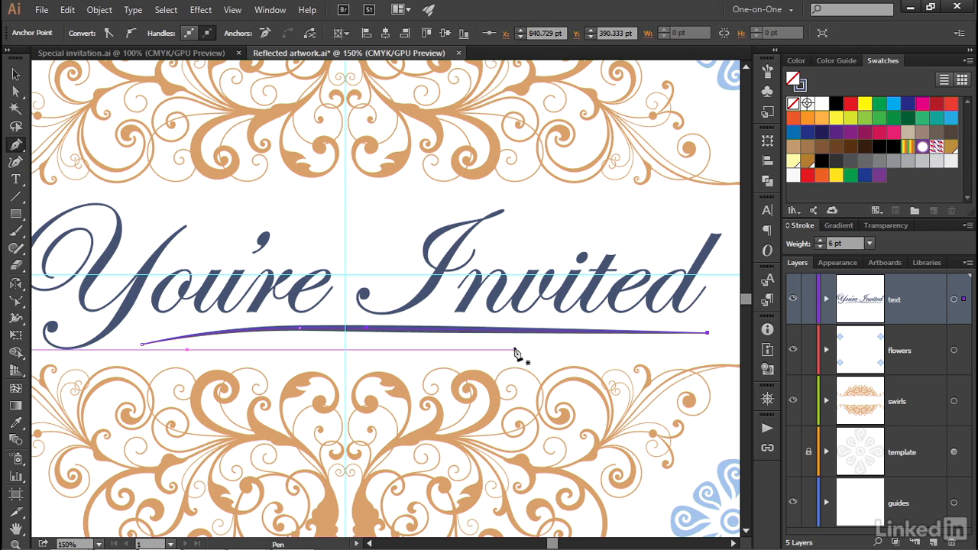
{"action": "left_click", "coordinate": [299, 333]}
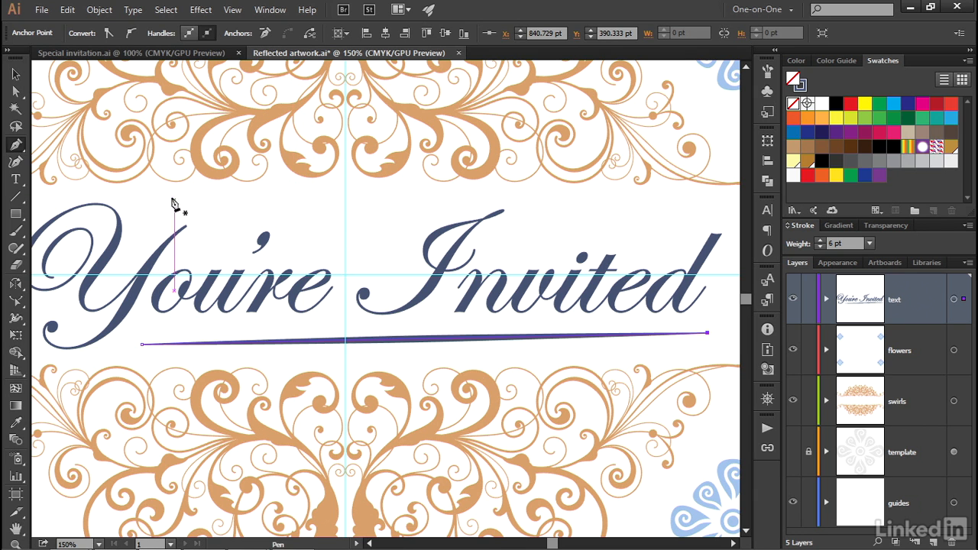
Bend the line into an S-curve with the Curvature tool, raising it beneath the "e" of "You're" and lowering it beneath the "v"
{"action": "left_click", "coordinate": [19, 164]}
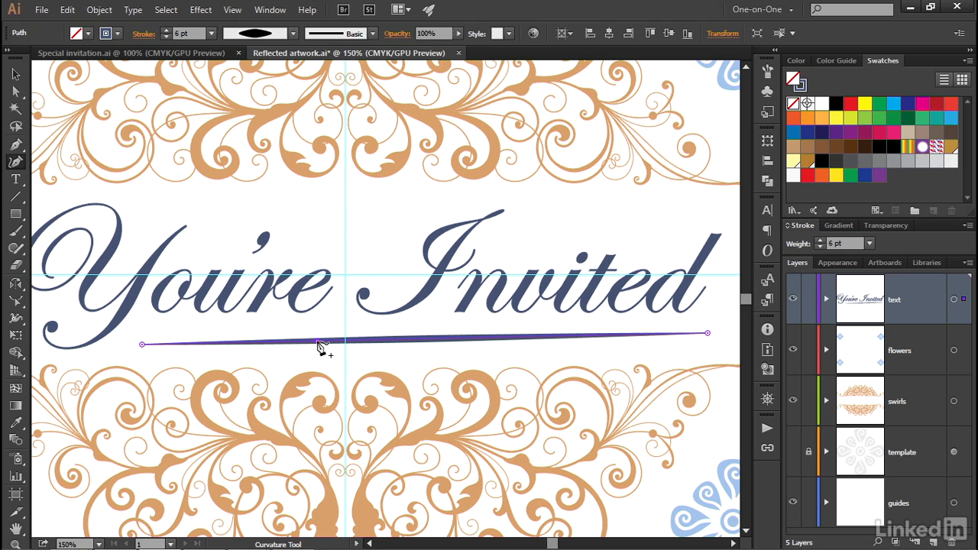
{"action": "left_click_drag", "start_coordinate": [319, 343], "coordinate": [316, 332]}
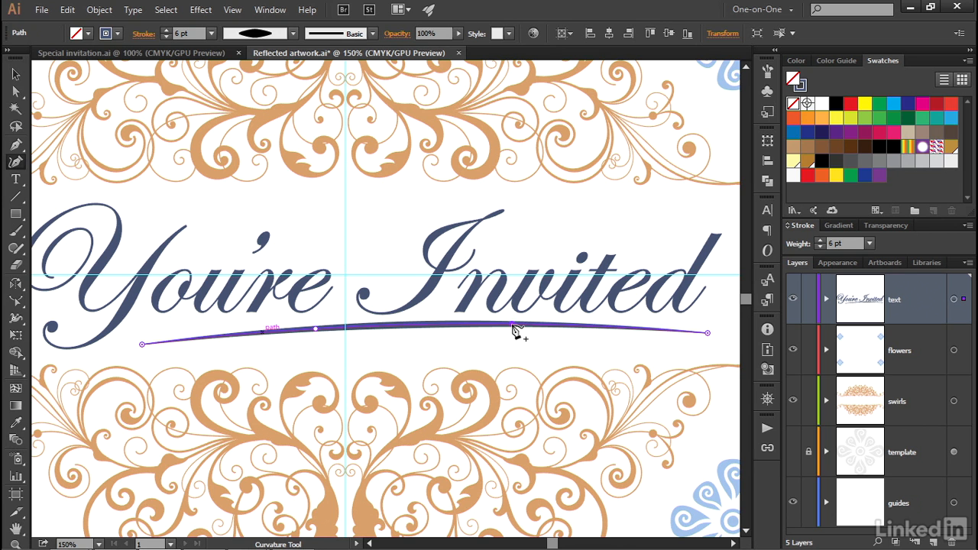
{"action": "left_click_drag", "start_coordinate": [511, 325], "coordinate": [516, 350]}
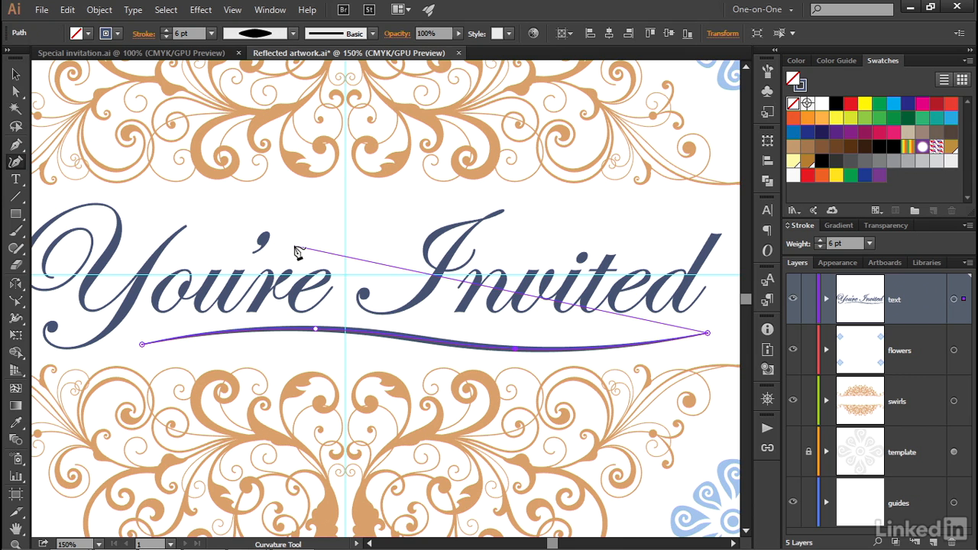
Try adjusting the right control handle of the curve's point beneath the "v", and undo the change
{"action": "key", "text": "a"}
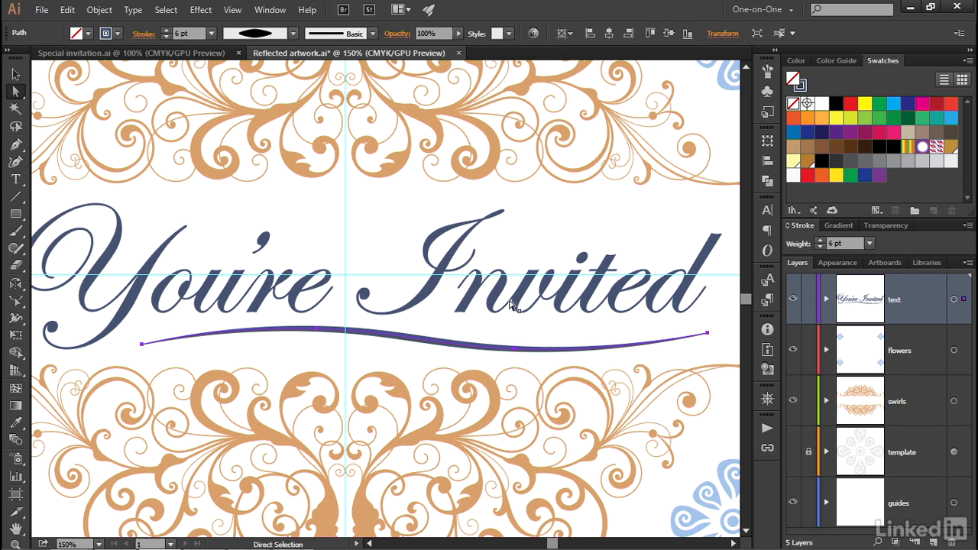
{"action": "left_click", "coordinate": [709, 334]}
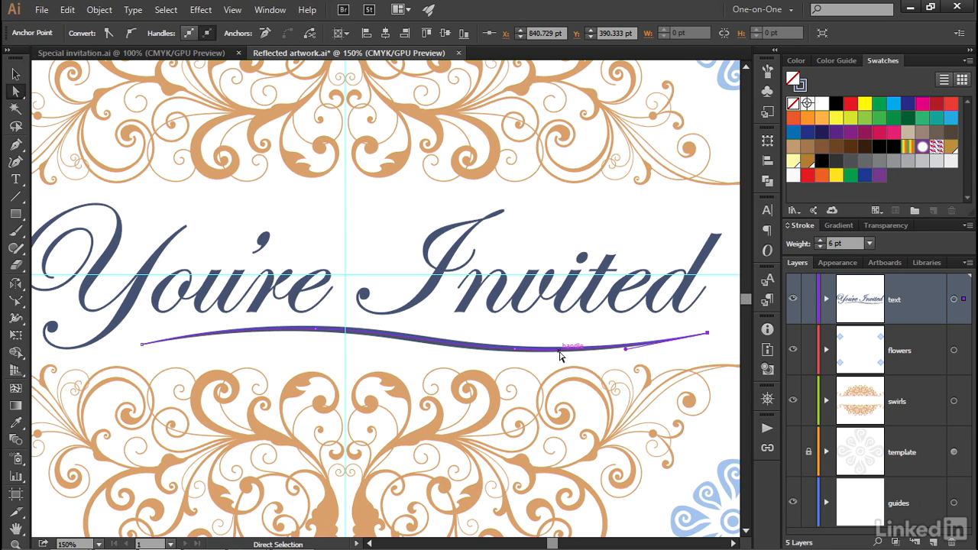
{"action": "left_click_drag", "start_coordinate": [559, 353], "coordinate": [563, 359]}
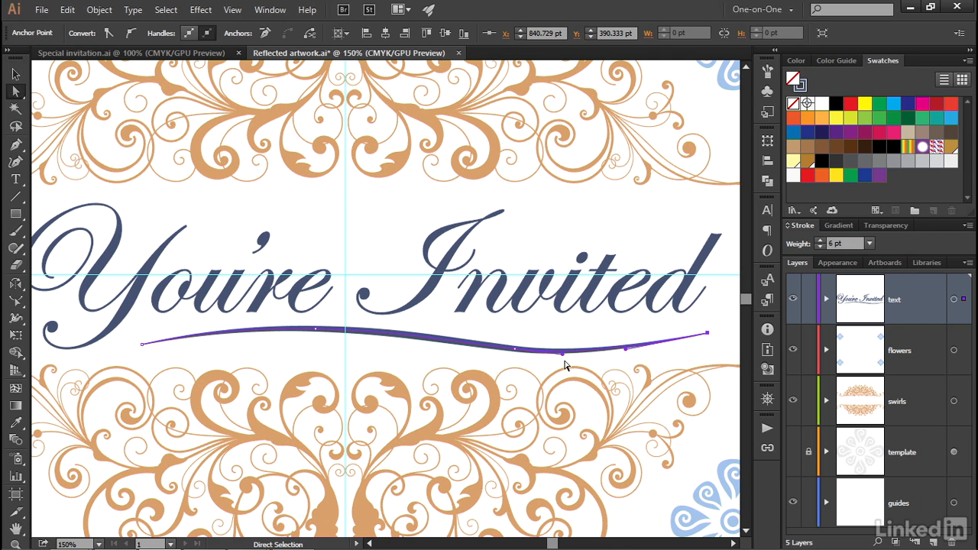
{"action": "key", "text": "ctrl+z"}
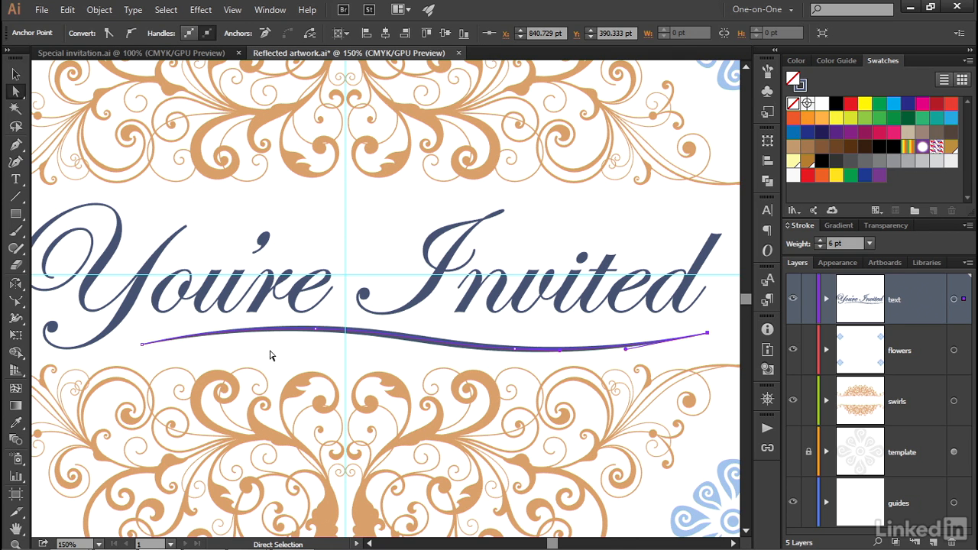
Deselect the curved line and hide the guides layer
{"action": "left_click", "coordinate": [303, 356]}
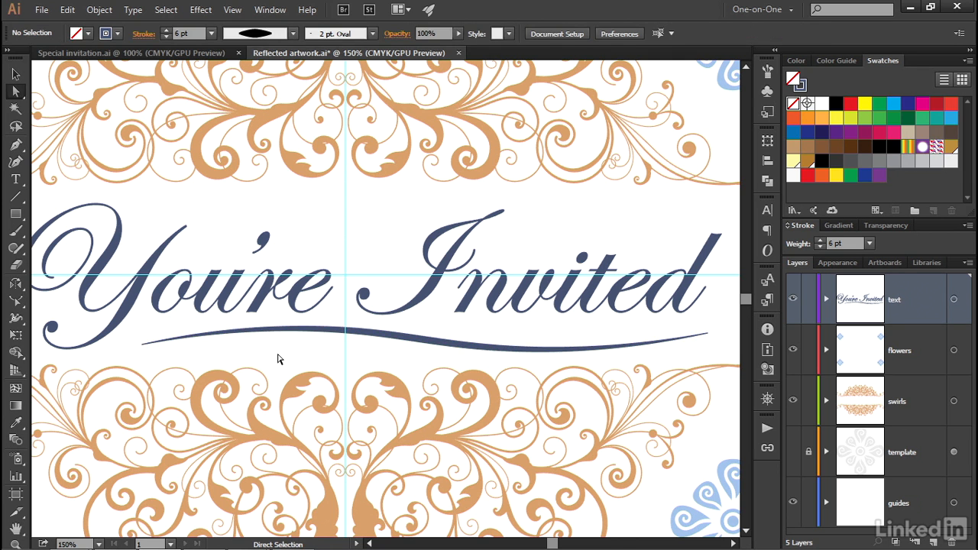
{"action": "key", "text": "ctrl+1"}
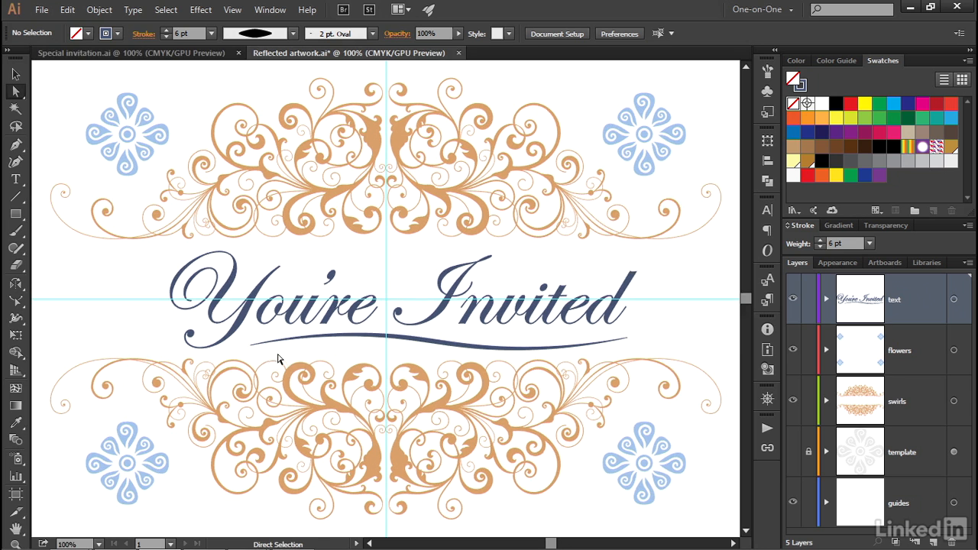
{"action": "left_click", "coordinate": [792, 502]}
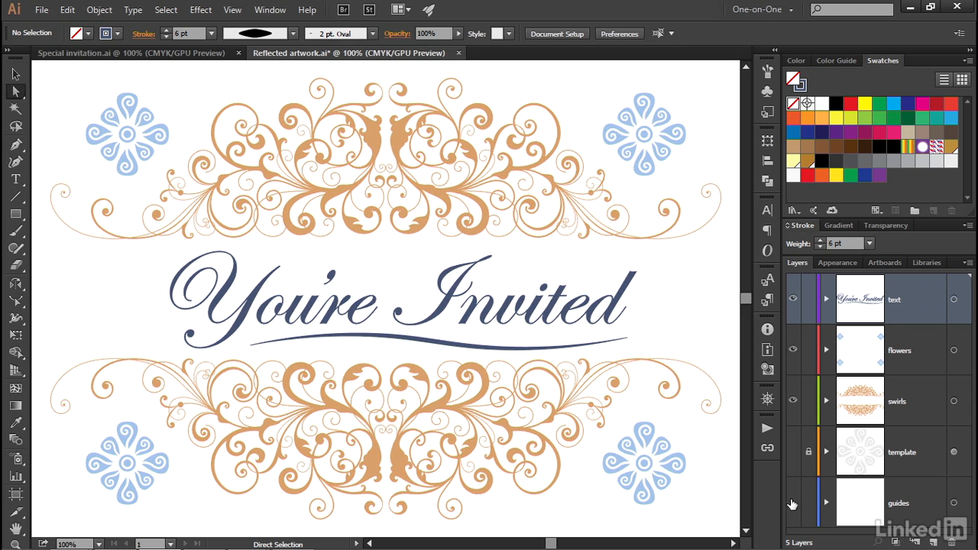